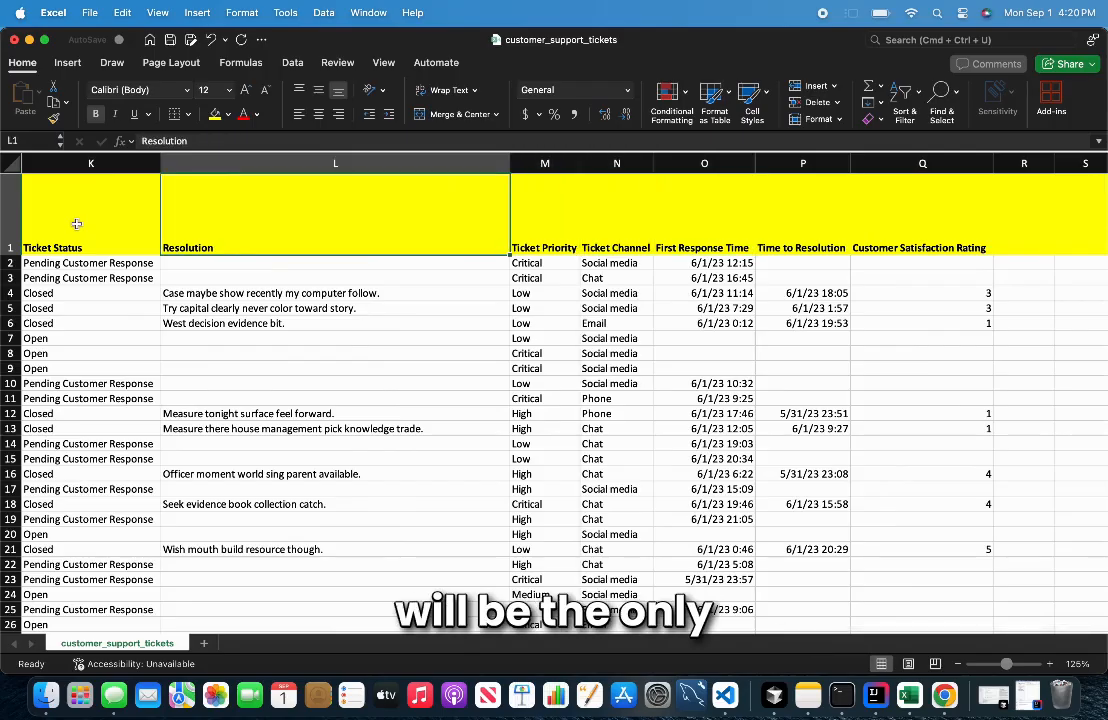
Minimise the customer_support_tickets spreadsheet, switch to Chrome, and start the Google stopwatch.
{"action": "key", "text": "Right"}
{"action": "left_click", "coordinate": [29, 40]}
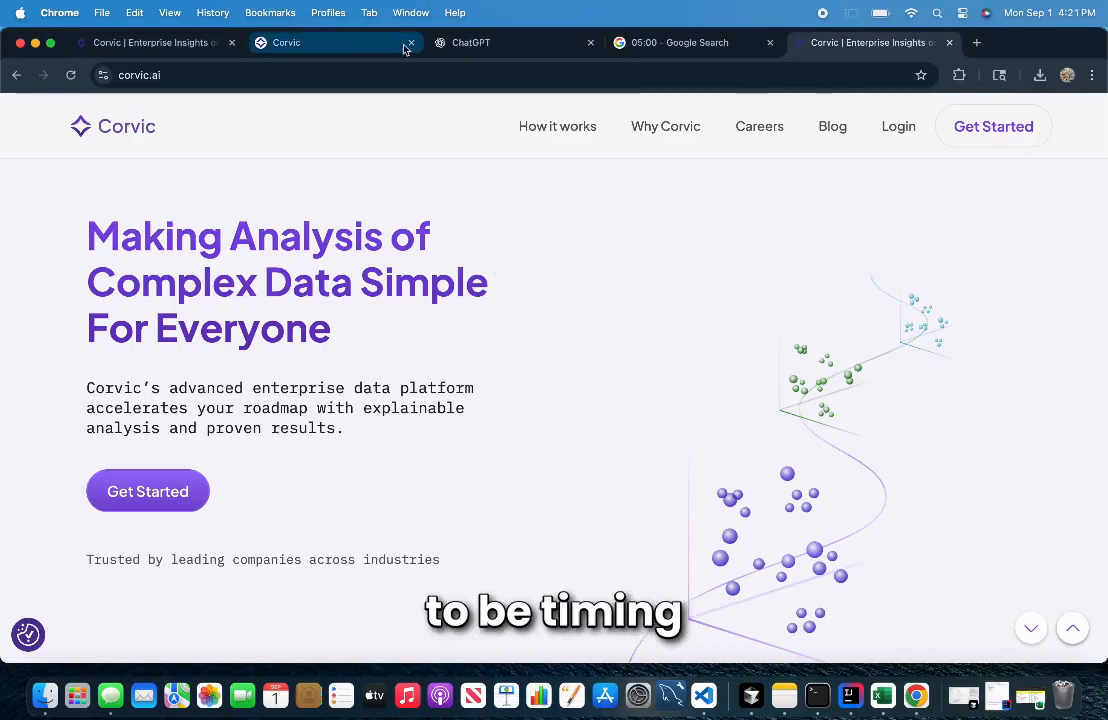
{"action": "left_click", "coordinate": [631, 45]}
{"action": "left_click", "coordinate": [472, 528]}
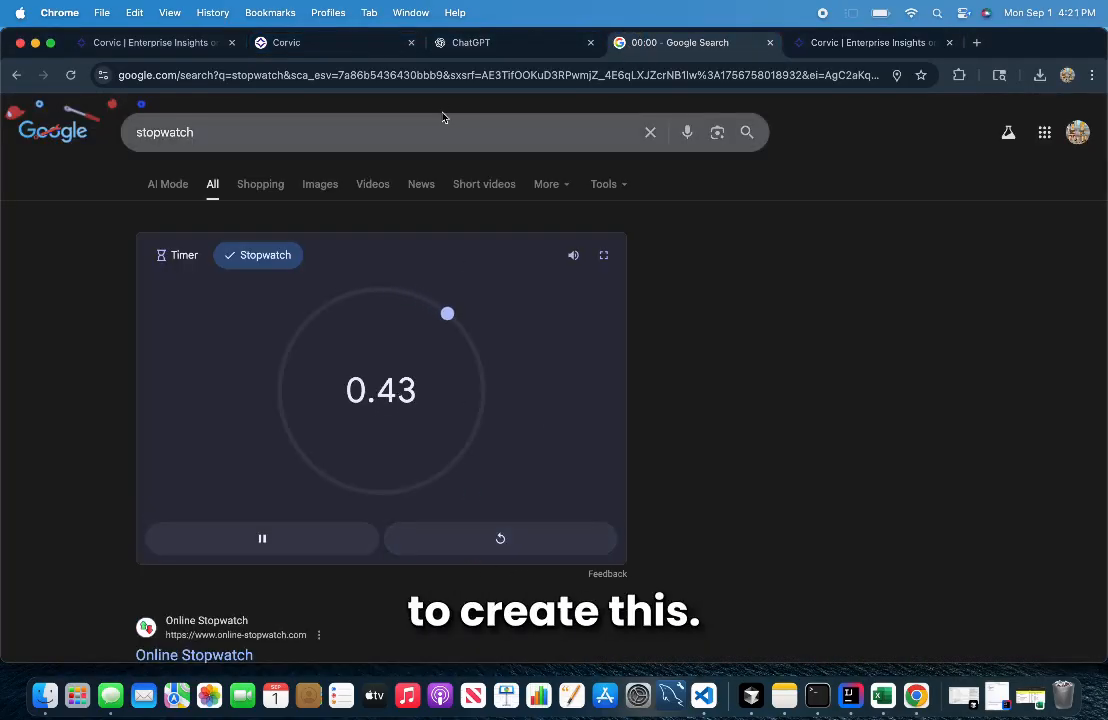
Create a new Corvic room named Customer Support Tickets.
{"action": "left_click", "coordinate": [329, 45]}
{"action": "left_click", "coordinate": [150, 335]}
{"action": "left_click", "coordinate": [448, 364]}
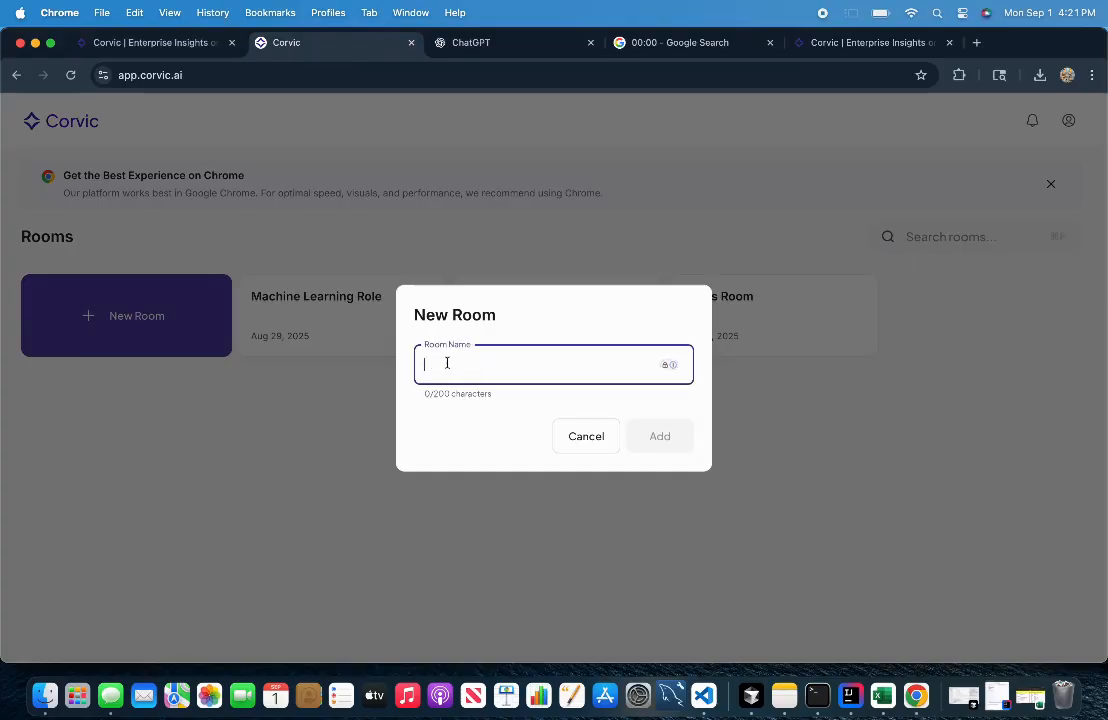
{"action": "type", "text": "Customer Support Tickets"}
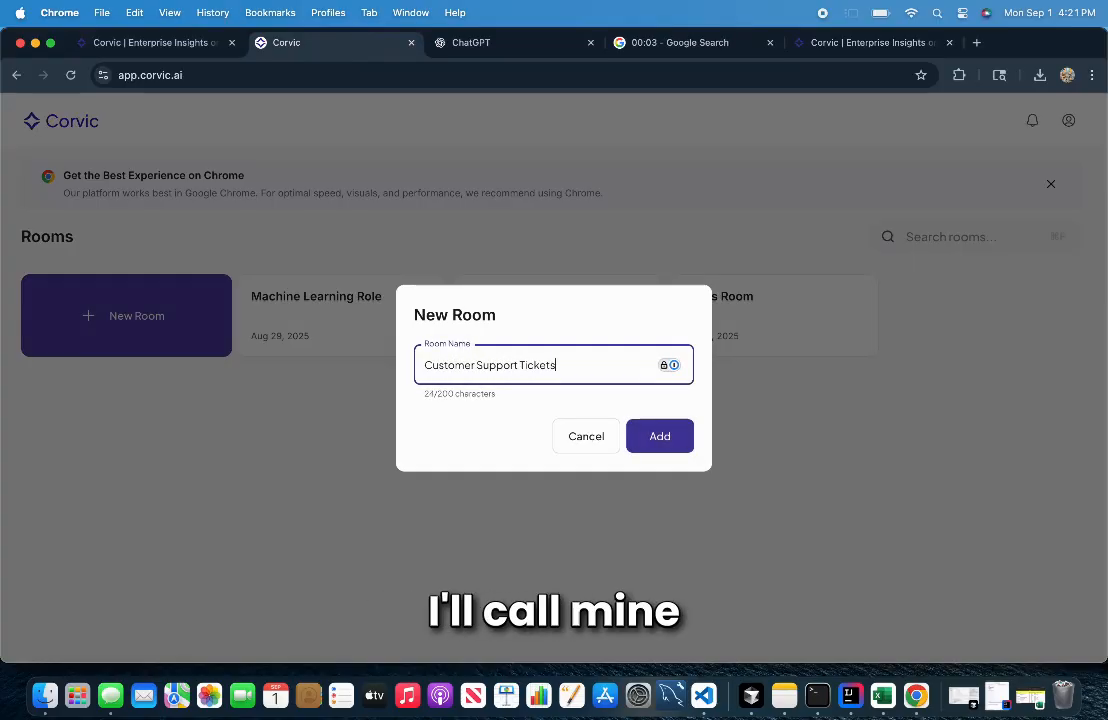
{"action": "key", "text": "Return"}
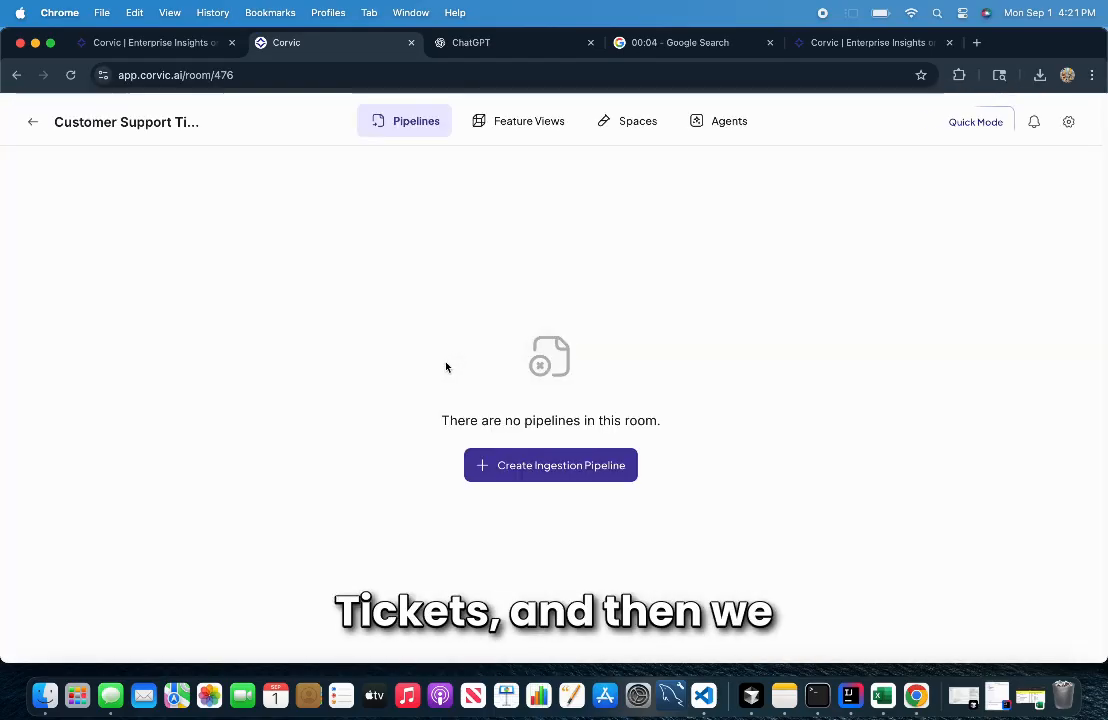
Begin a new ingestion pipeline in the room and name it Support Tickets.
{"action": "left_click", "coordinate": [504, 470]}
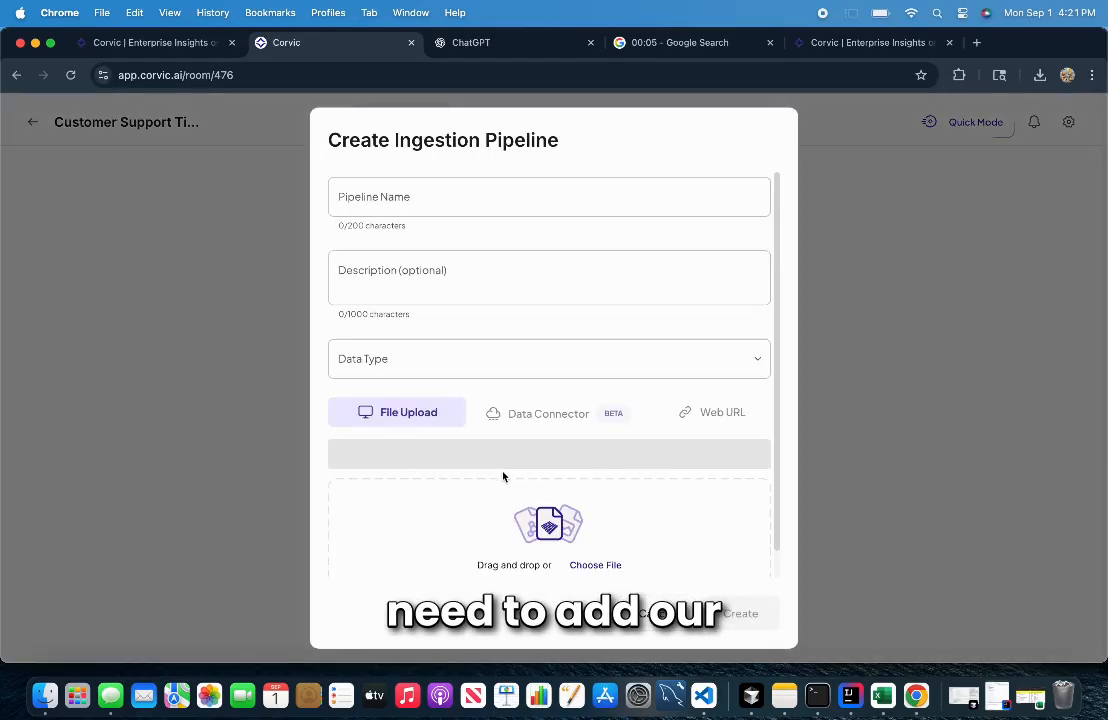
{"action": "left_click", "coordinate": [529, 208]}
{"action": "type", "text": "Supp"}
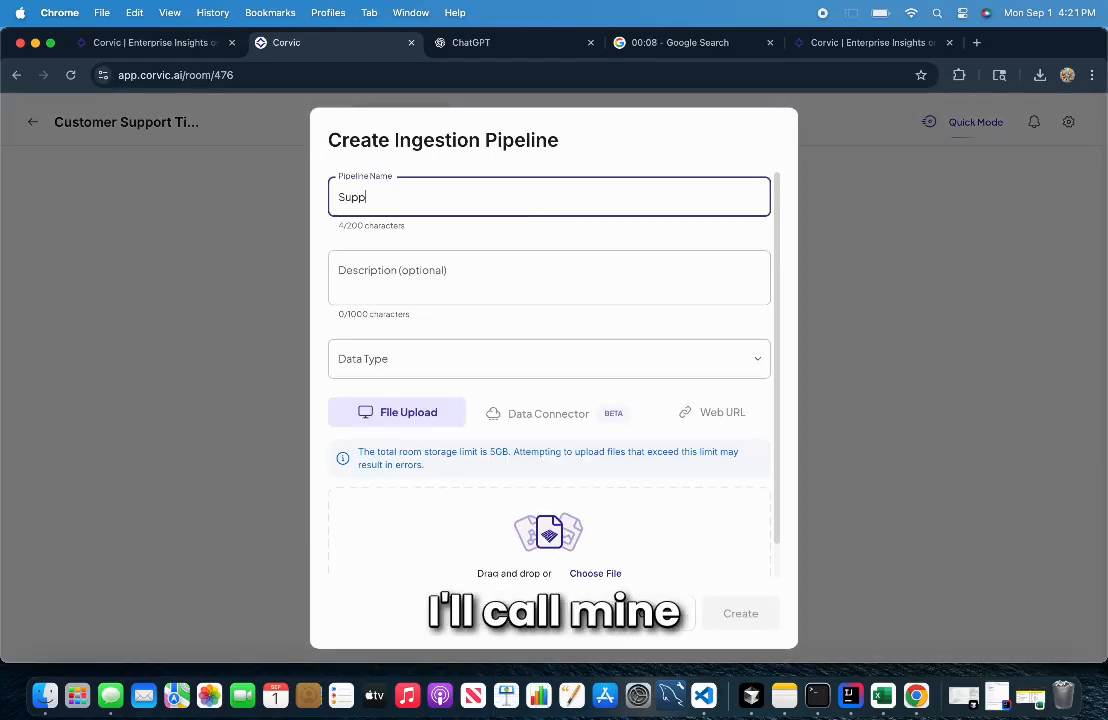
{"action": "type", "text": "ort Tickets"}
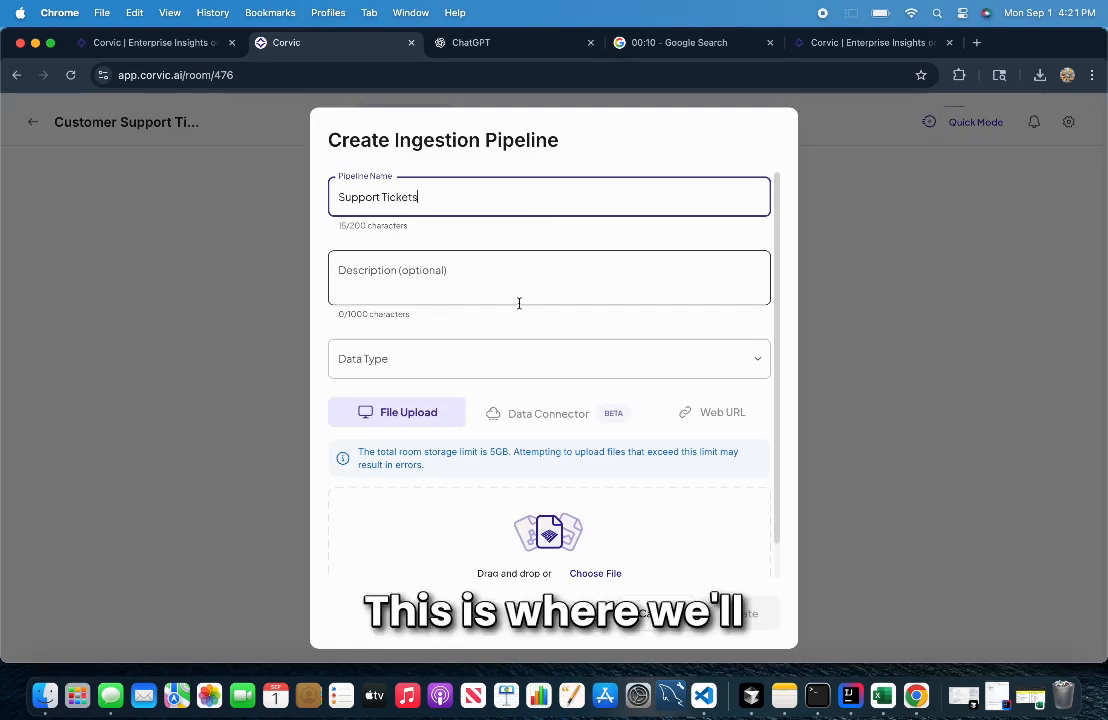
Choose customer_support_tickets.csv from the Downloads folder as the pipeline's upload file.
{"action": "left_click", "coordinate": [591, 576]}
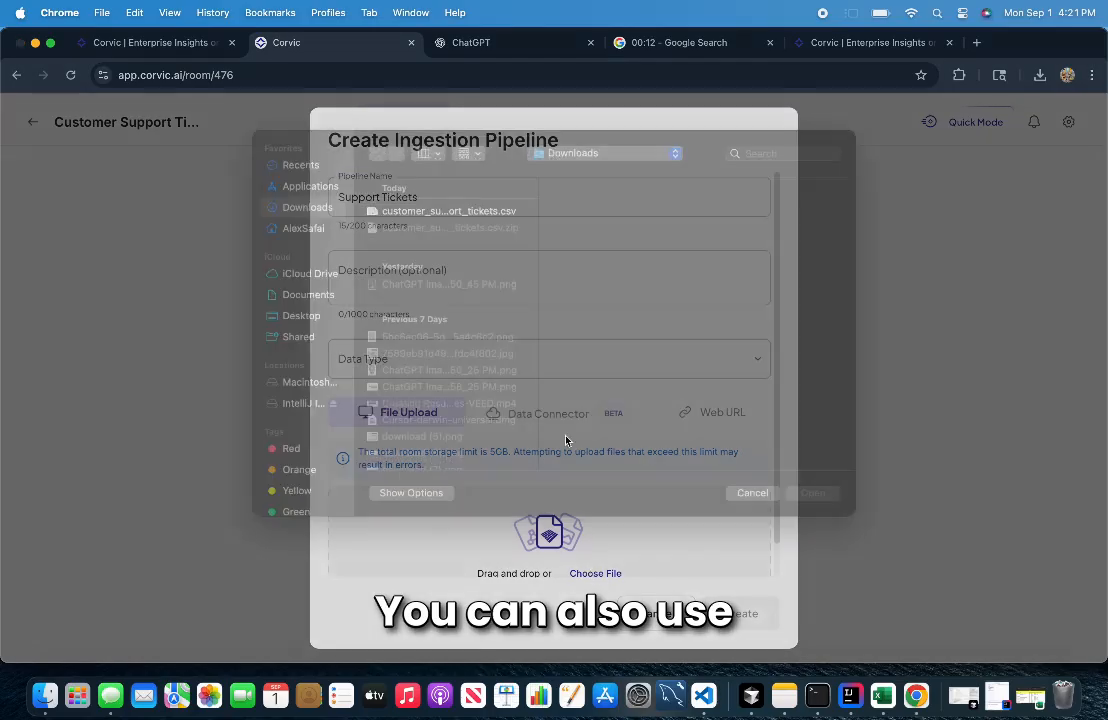
{"action": "left_click", "coordinate": [455, 233]}
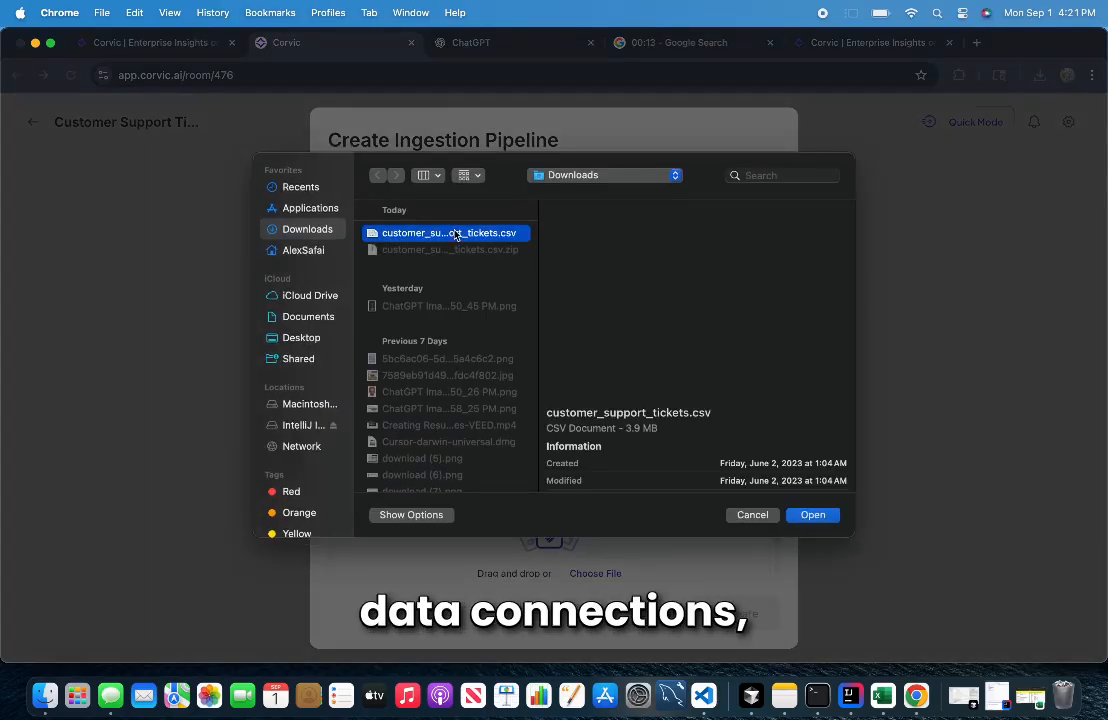
{"action": "left_click", "coordinate": [810, 514]}
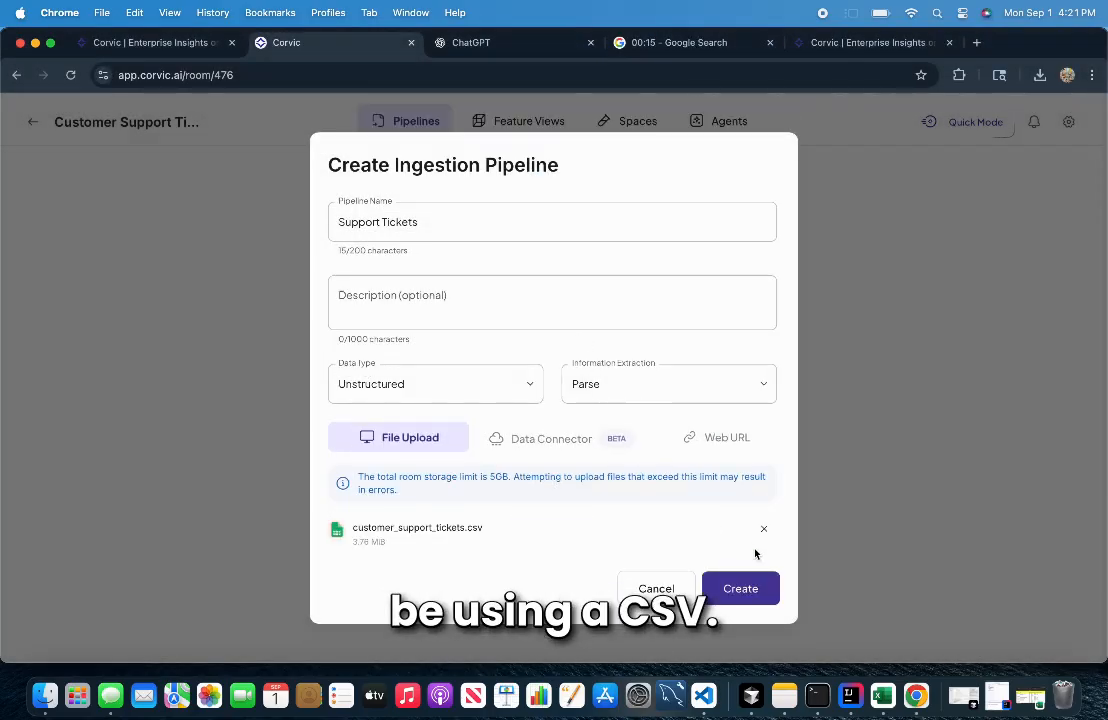
Enter the description 'Customer Support Tickets for xyz' and create the pipeline.
{"action": "left_click", "coordinate": [586, 292]}
{"action": "type", "text": "Customer Su"}
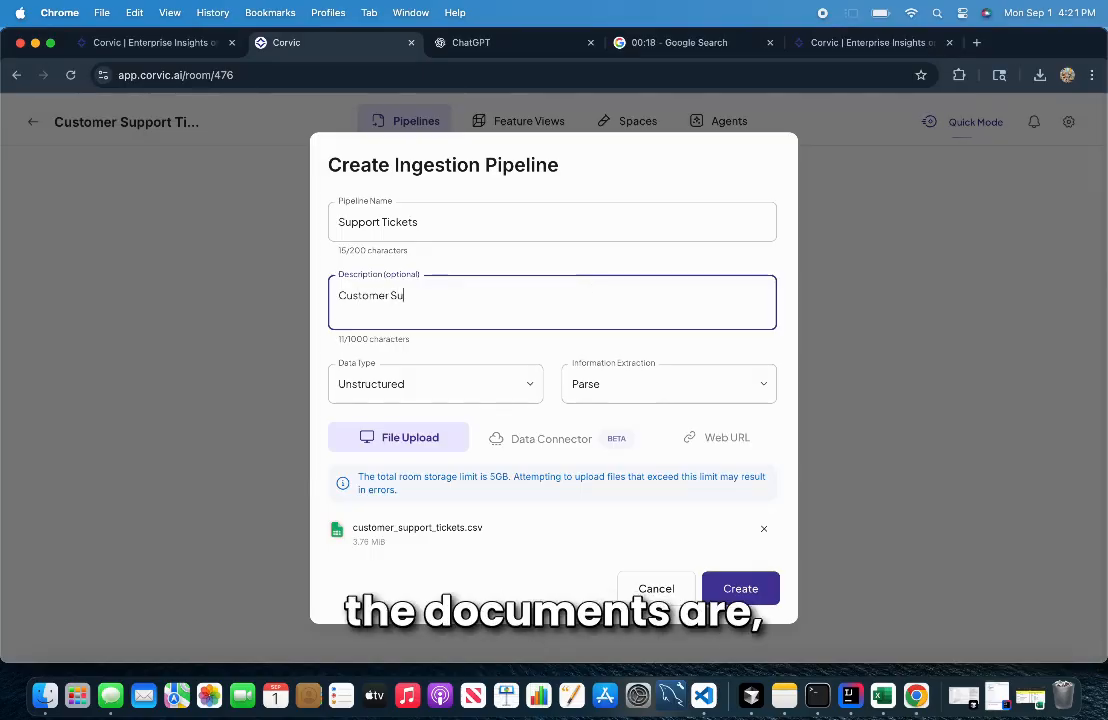
{"action": "type", "text": "pport Tickets for "}
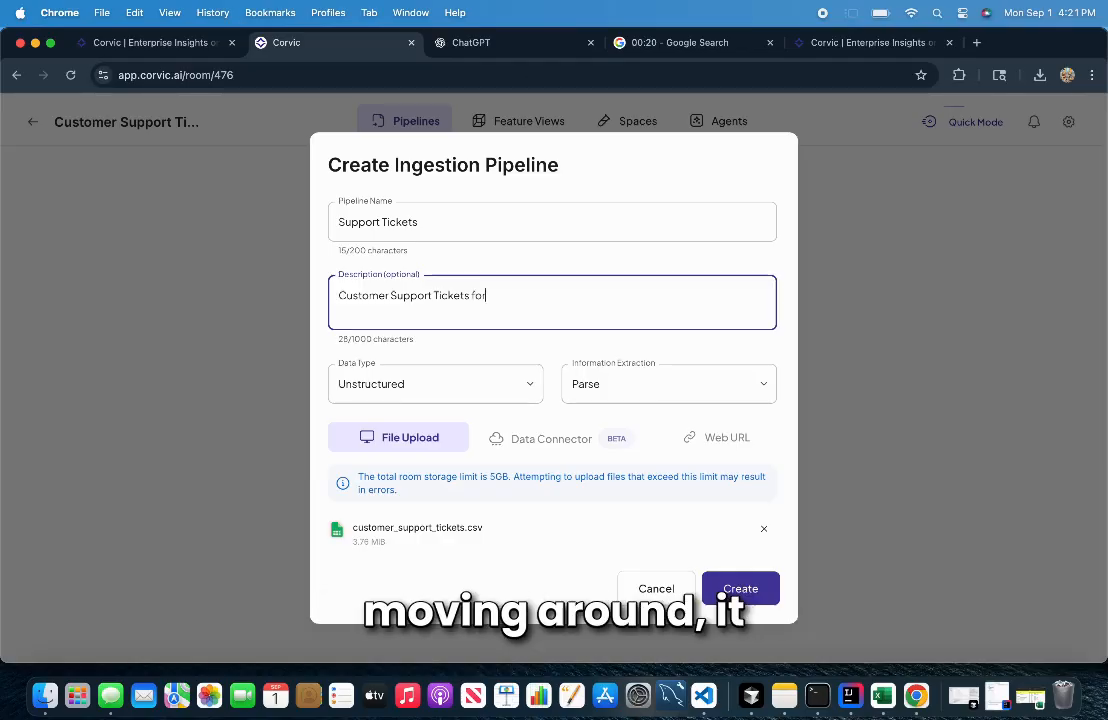
{"action": "type", "text": "xyz"}
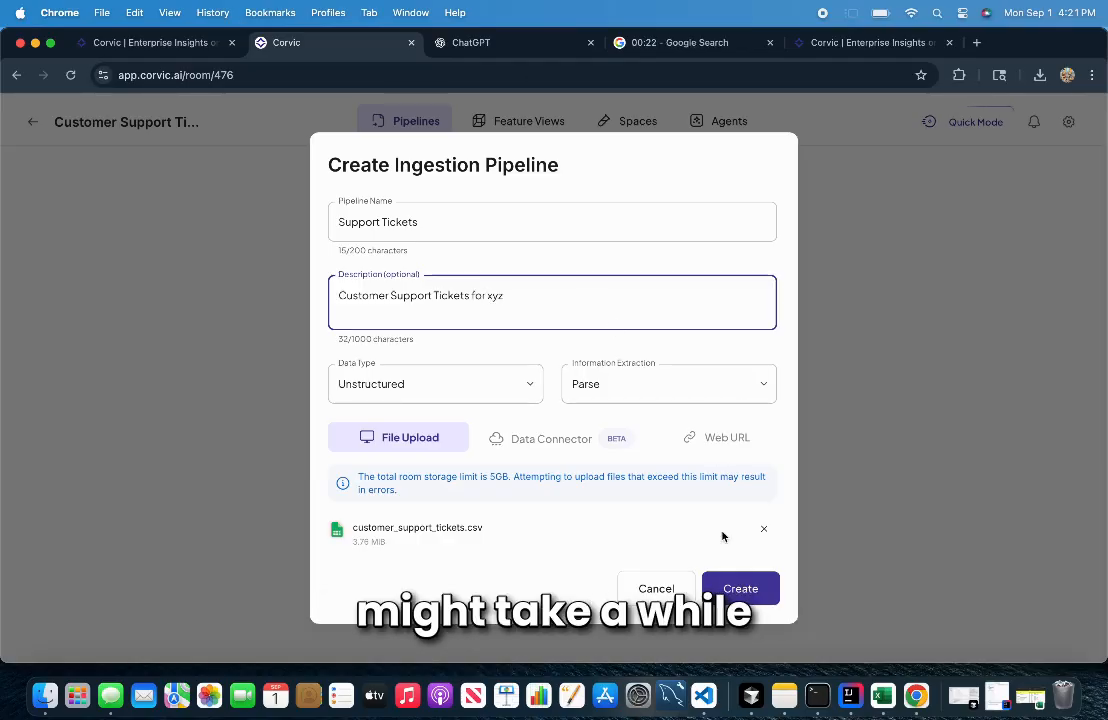
{"action": "left_click", "coordinate": [739, 589]}
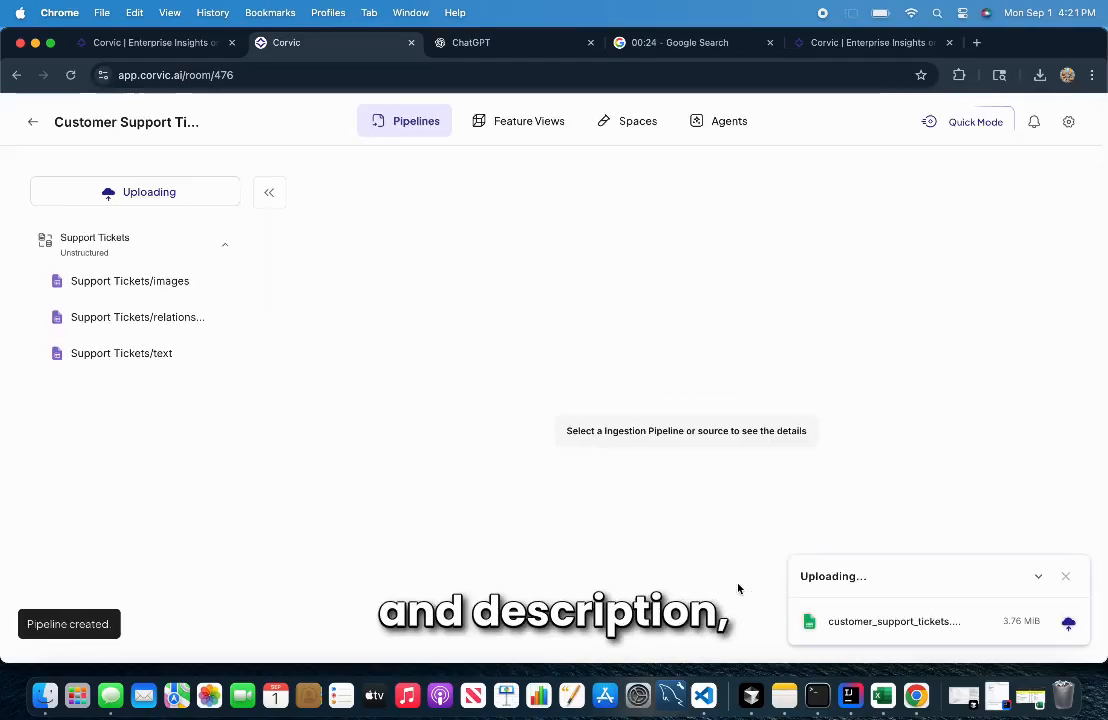
Open the Support Tickets pipeline details and check the pipeline status.
{"action": "left_click", "coordinate": [117, 250]}
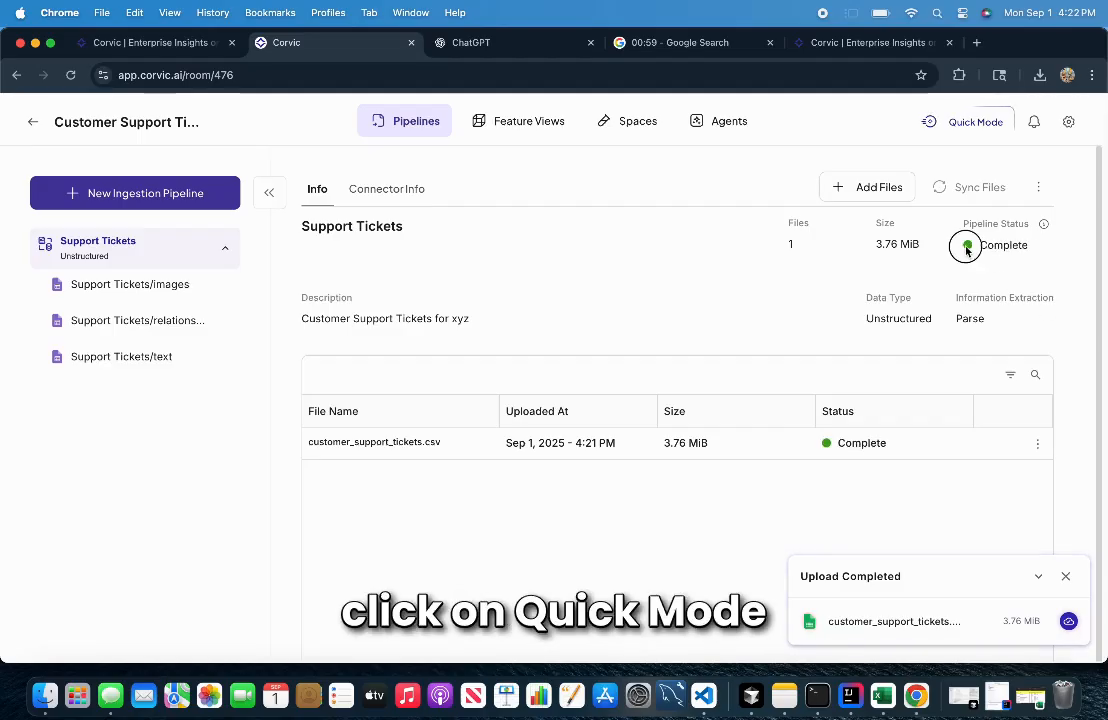
{"action": "double_click", "coordinate": [1027, 249]}
{"action": "left_click", "coordinate": [1029, 283]}
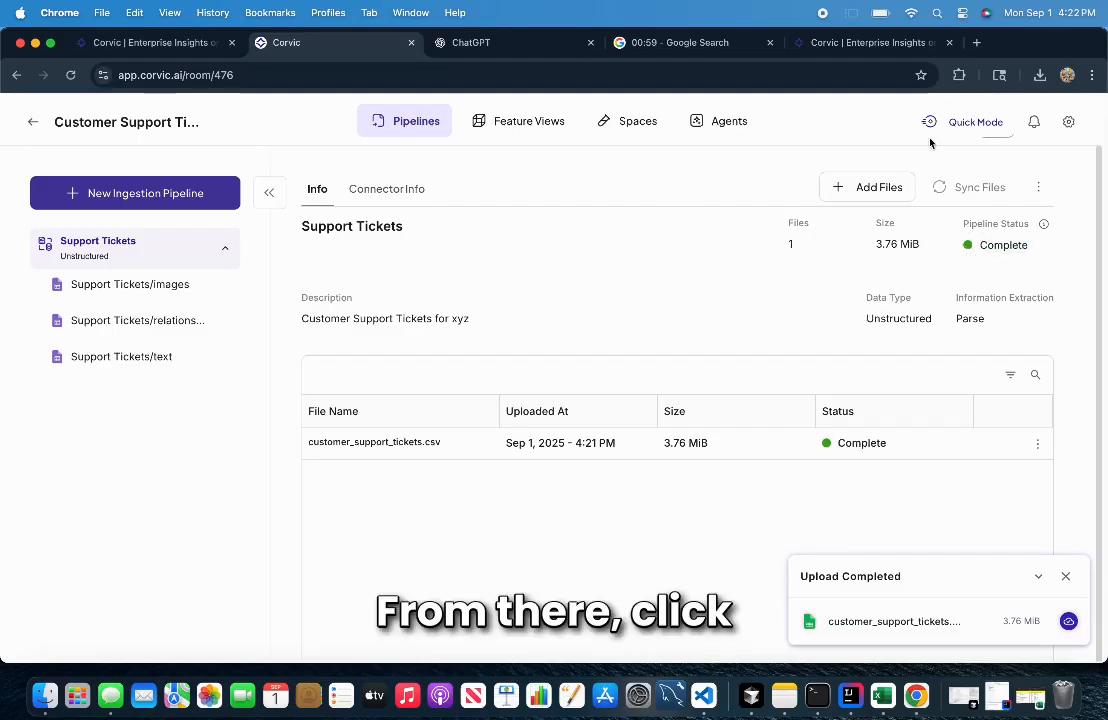
Run Quick Mode on the Support Tickets pipeline and proceed to the generated agent.
{"action": "left_click", "coordinate": [975, 122]}
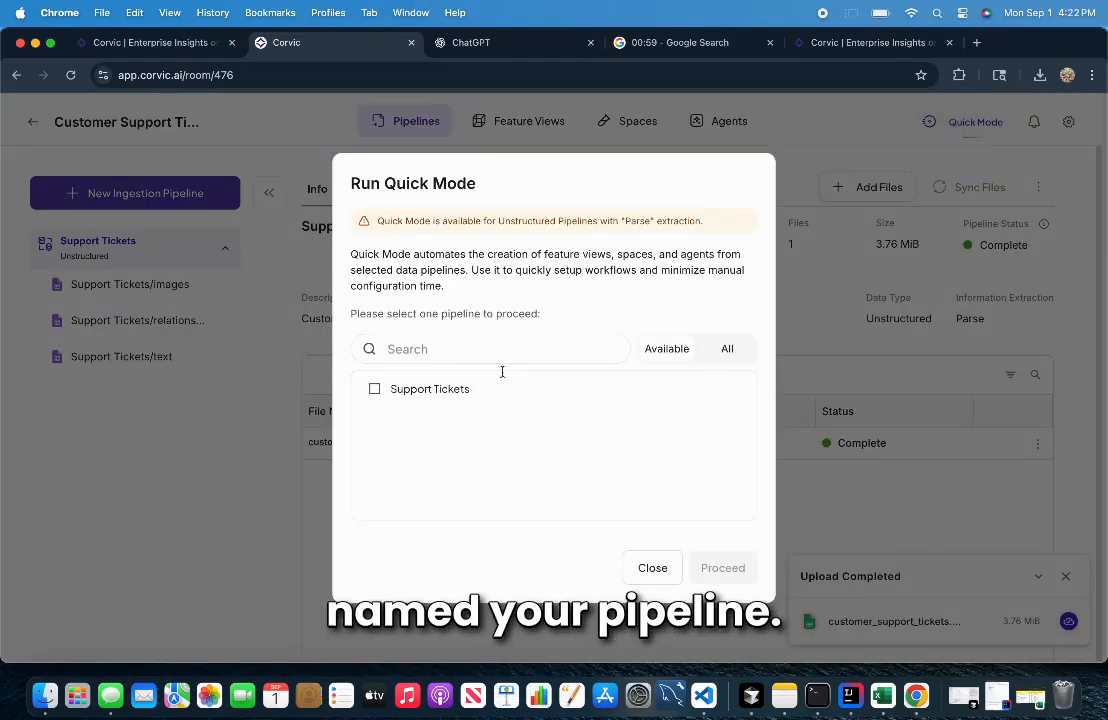
{"action": "left_click", "coordinate": [416, 391]}
{"action": "left_click", "coordinate": [705, 570]}
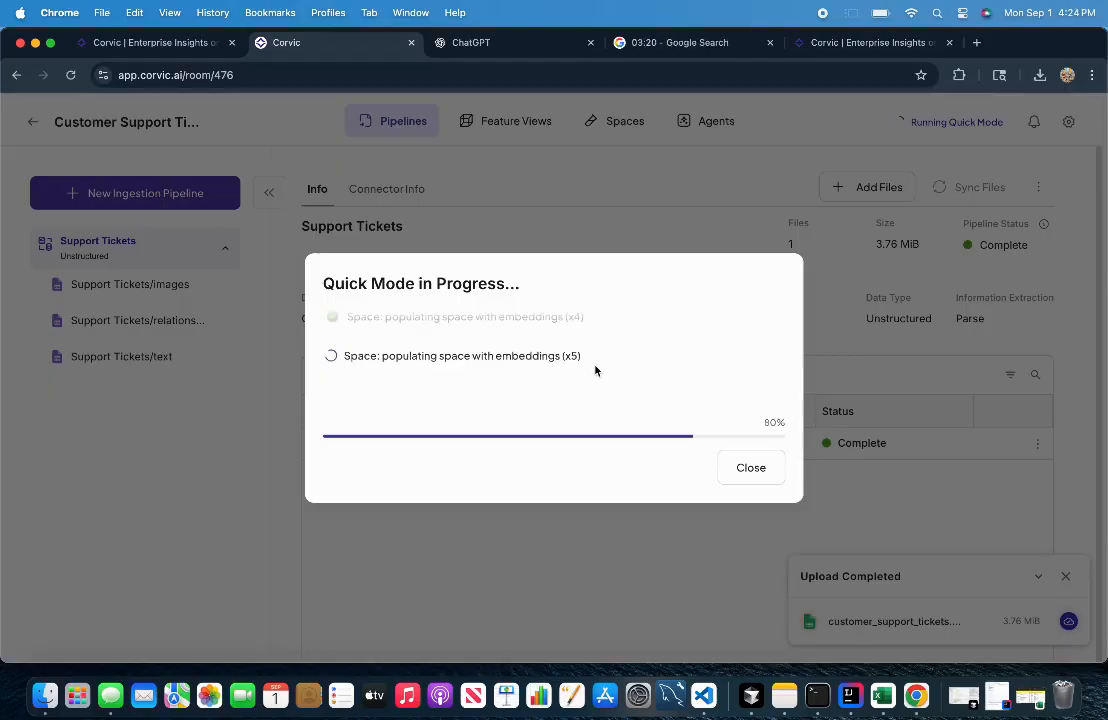
{"action": "left_click", "coordinate": [725, 465]}
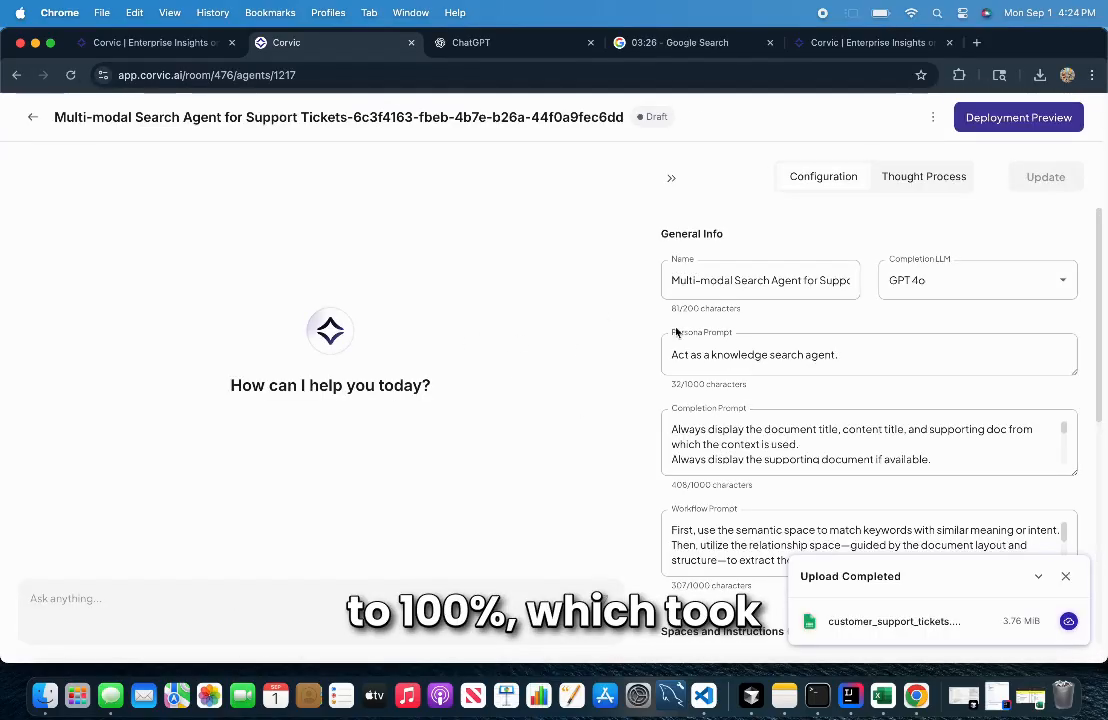
Rename the agent Customer Support Ticket Bot and set its completion LLM to GPT 4.1.
{"action": "triple_click", "coordinate": [728, 292]}
{"action": "type", "text": "Customer Support Ticket"}
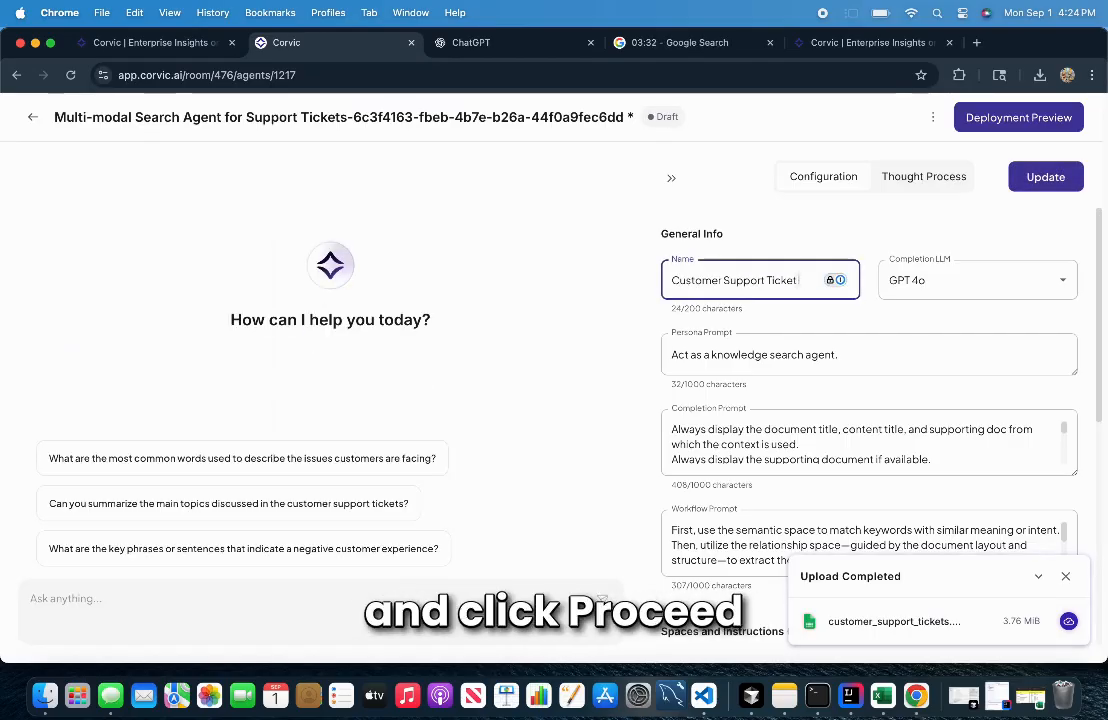
{"action": "type", "text": " Bot"}
{"action": "left_click", "coordinate": [1002, 278]}
{"action": "scroll", "coordinate": [980, 436], "scroll_direction": "down", "scroll_amount": 1}
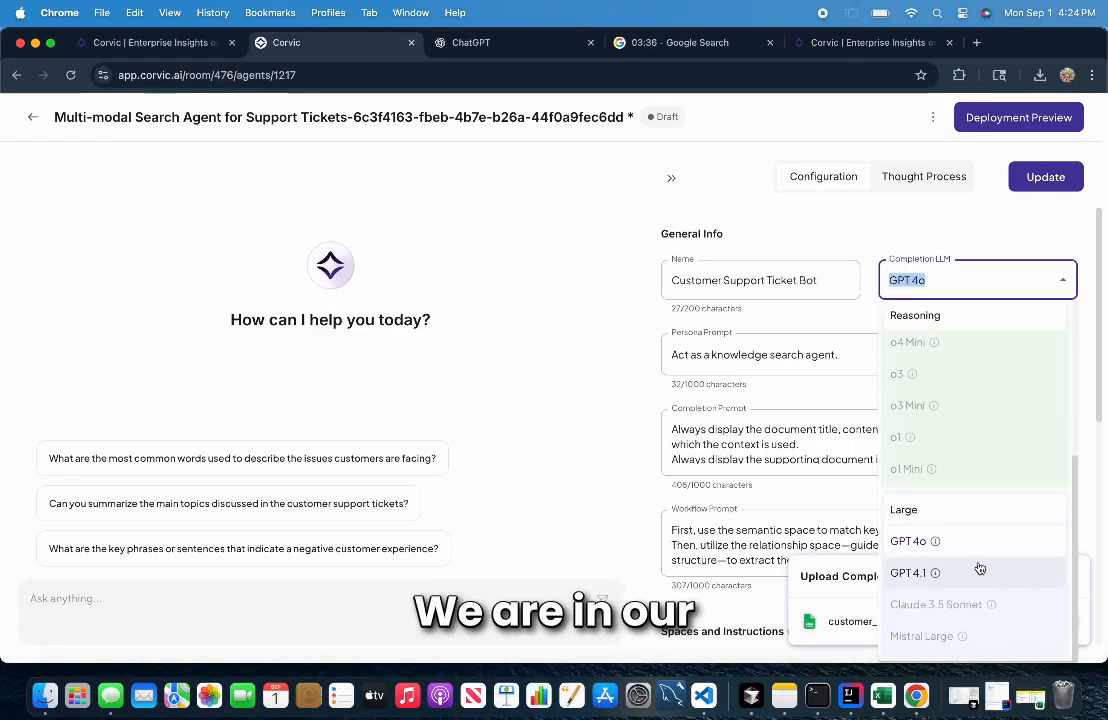
{"action": "left_click", "coordinate": [977, 566]}
Replace the agent's persona prompt with 'You are a customer support ticket AI, that helps me with tickets.'.
{"action": "left_click", "coordinate": [815, 360]}
{"action": "left_click_drag", "start_coordinate": [826, 350], "coordinate": [648, 351]}
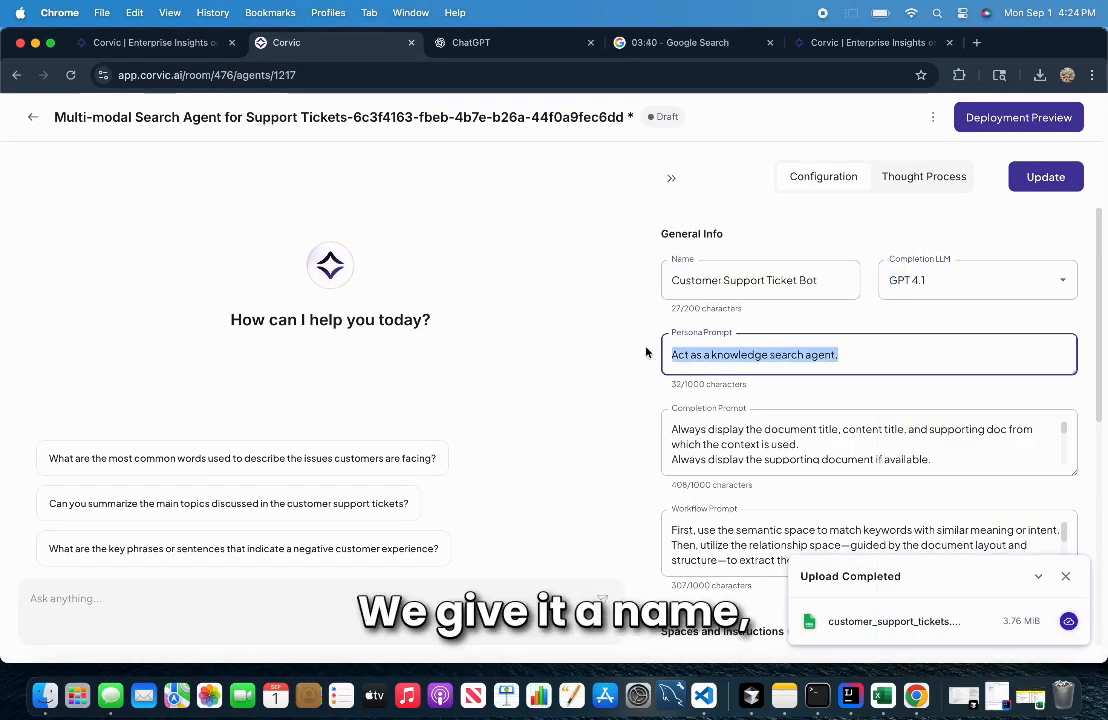
{"action": "key", "text": "BackSpace"}
{"action": "type", "text": "You are a customer "}
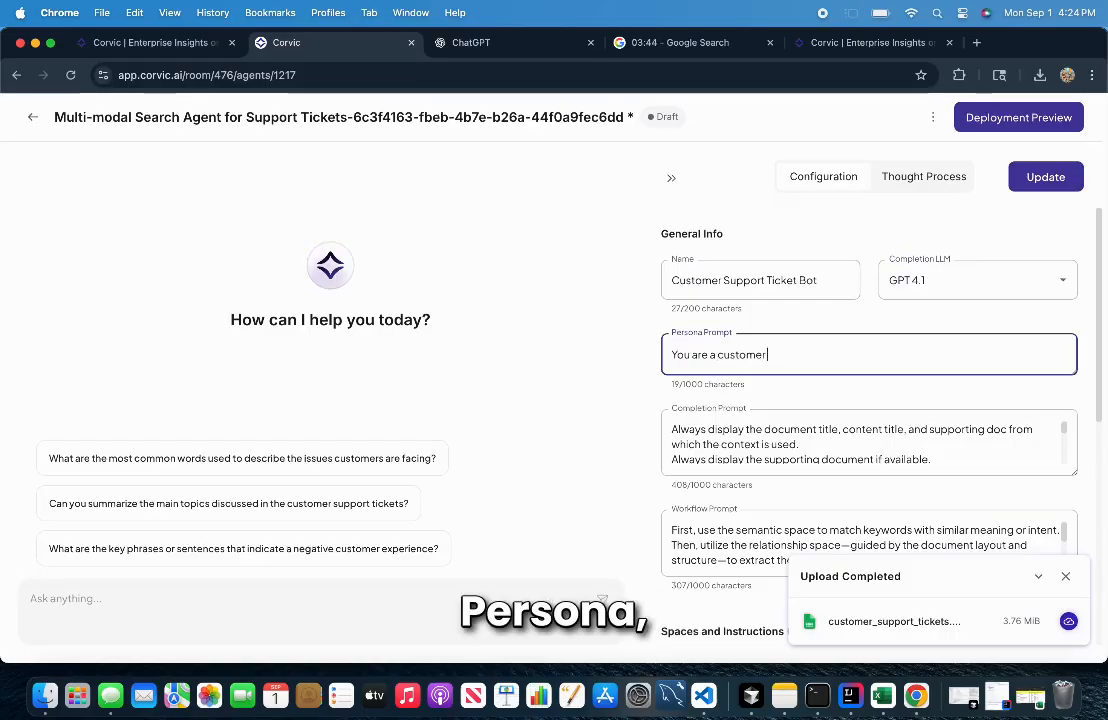
{"action": "type", "text": "support ticket AI.  that help"}
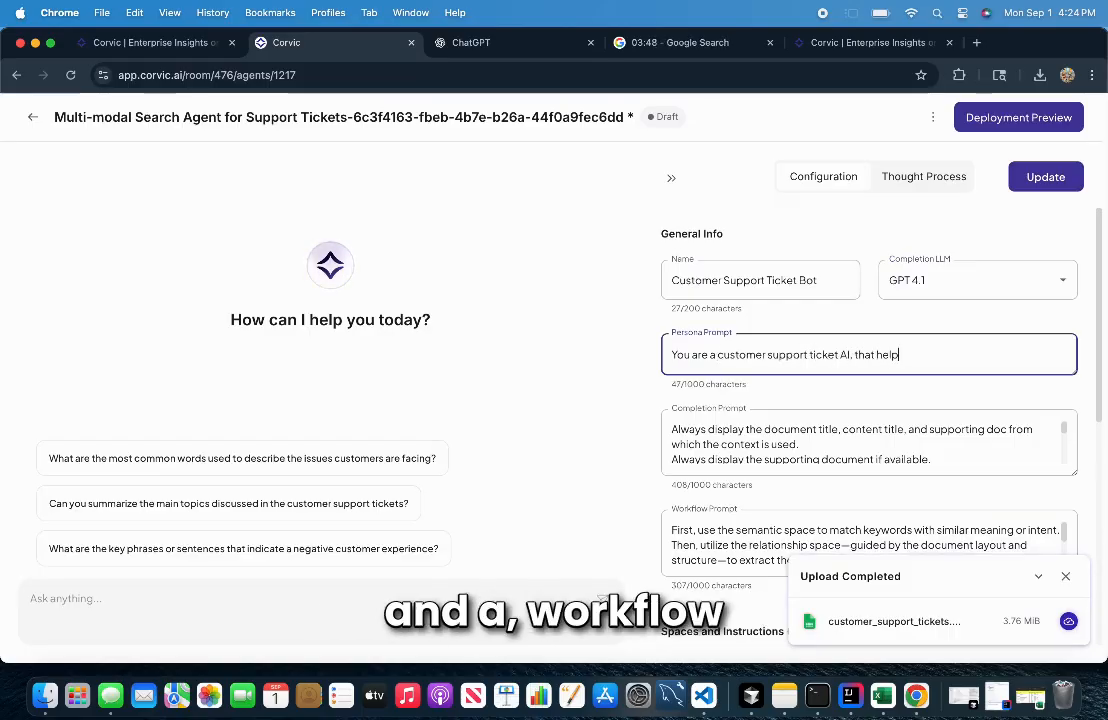
{"action": "type", "text": "s me with su"}
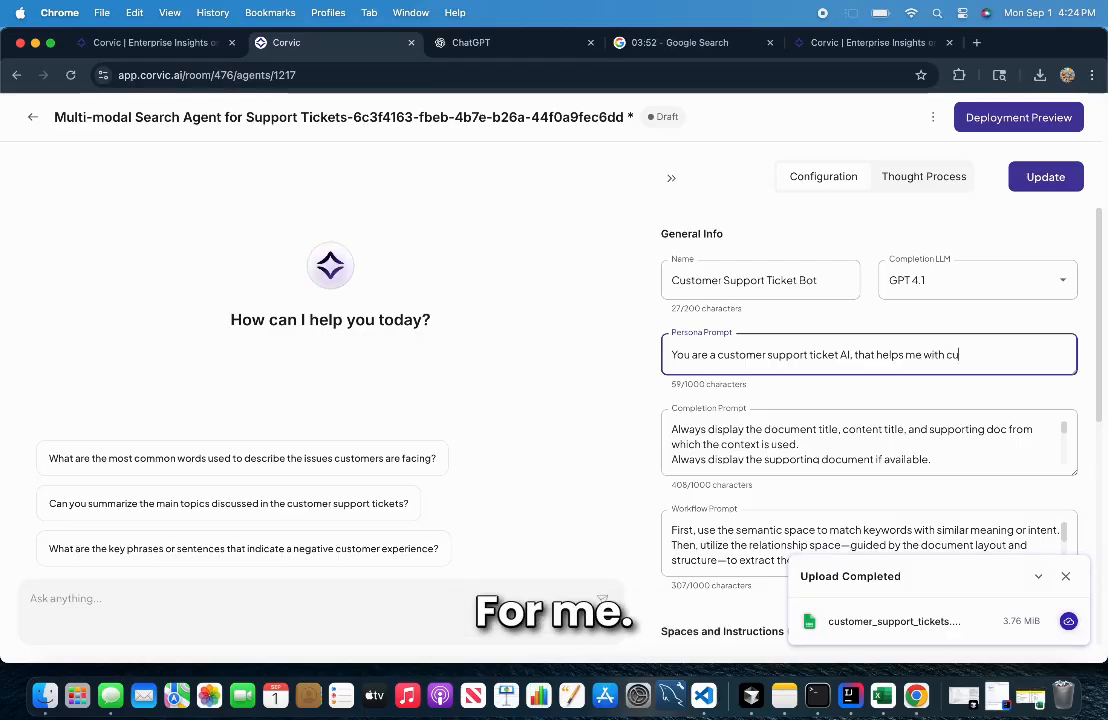
{"action": "type", "text": "ckets."}
{"action": "scroll", "coordinate": [725, 396], "scroll_direction": "down", "scroll_amount": 1}
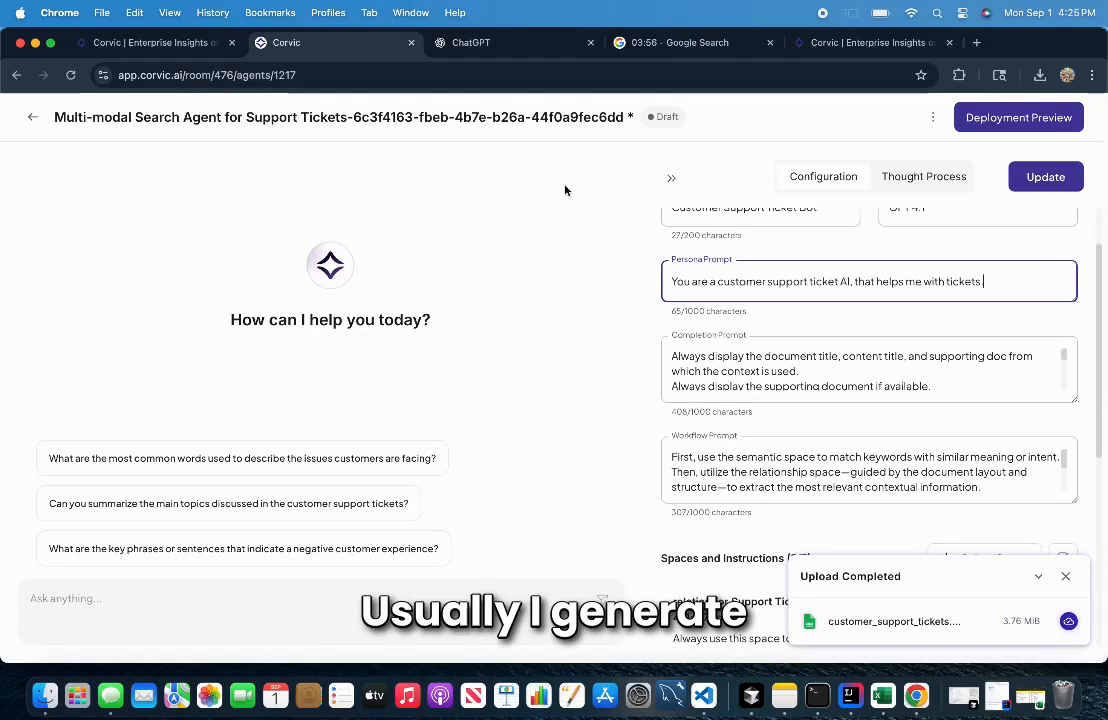
Switch to ChatGPT and write a request for completion and workflow prompts for corvic ai, limited to 1000 characters.
{"action": "left_click", "coordinate": [560, 43]}
{"action": "left_click", "coordinate": [569, 352]}
{"action": "type", "text": "write me"}
{"action": "key", "text": "BackSpace"}
{"action": "type", "text": "me a com"}
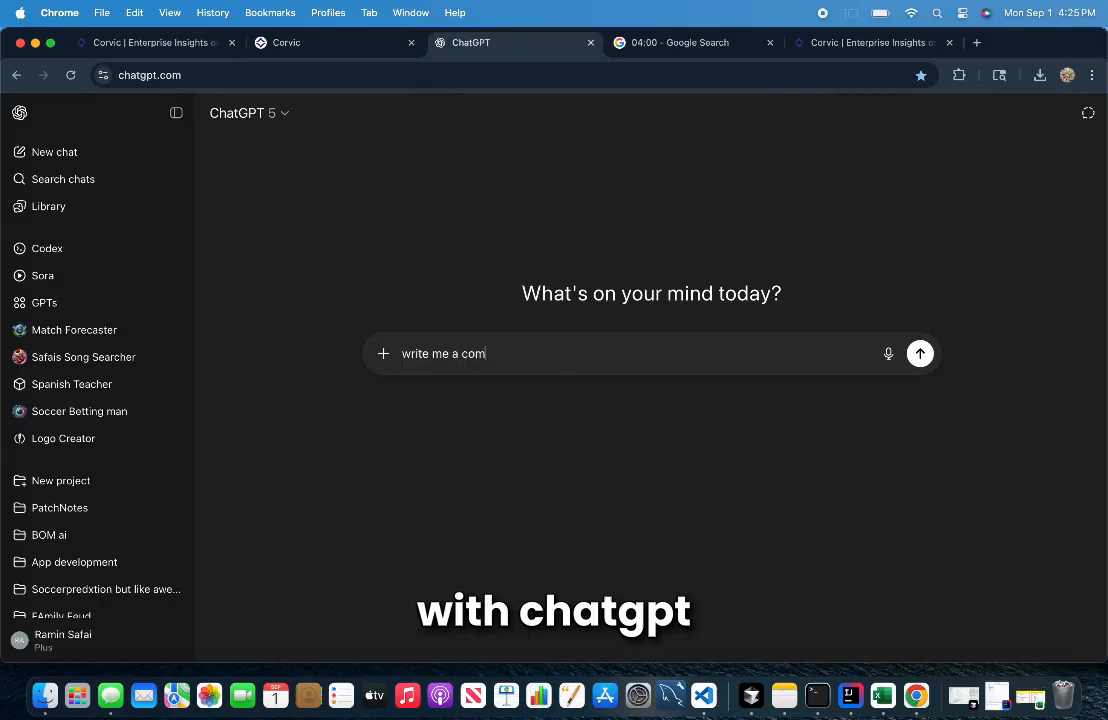
{"action": "type", "text": "pletion and workflow bot"}
{"action": "key", "text": "BackSpace"}
{"action": "key", "text": "BackSpace"}
{"action": "key", "text": "BackSpace"}
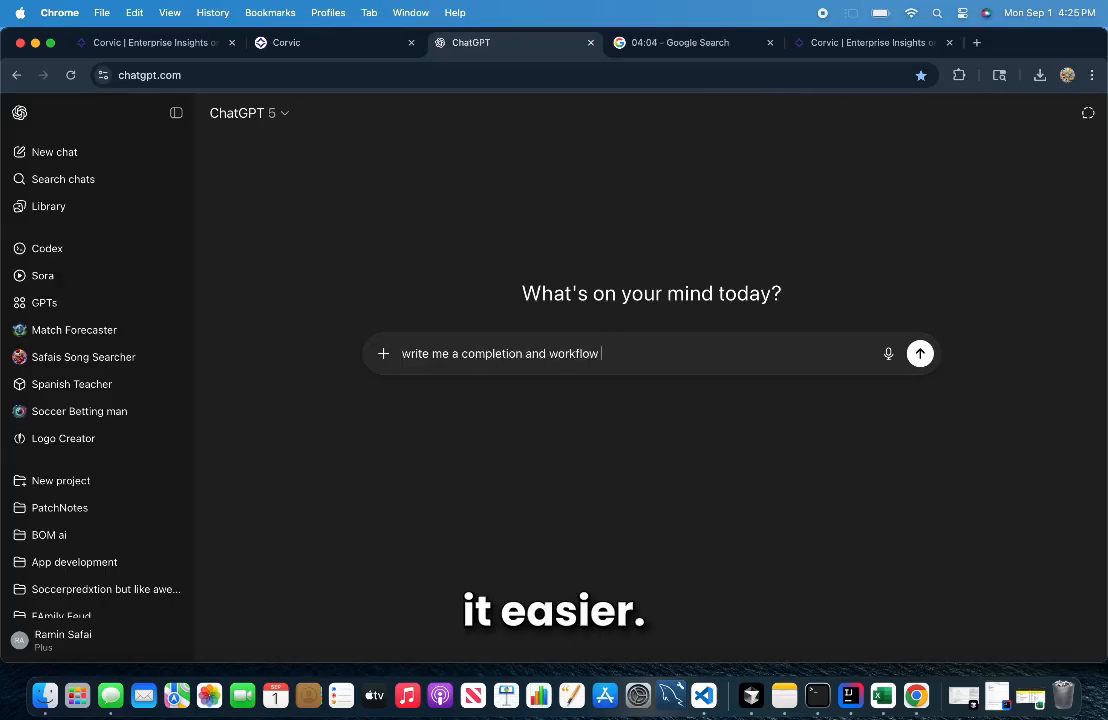
{"action": "type", "text": "prompts por corvic ai"}
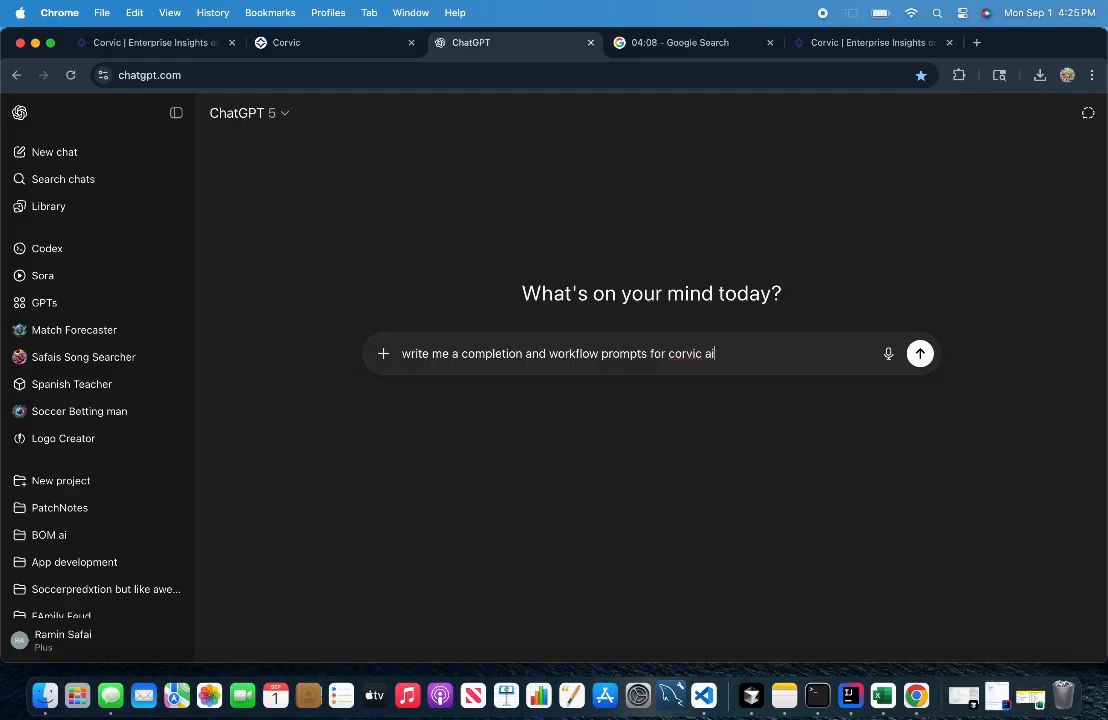
{"action": "type", "text": " limit 1000 char"}
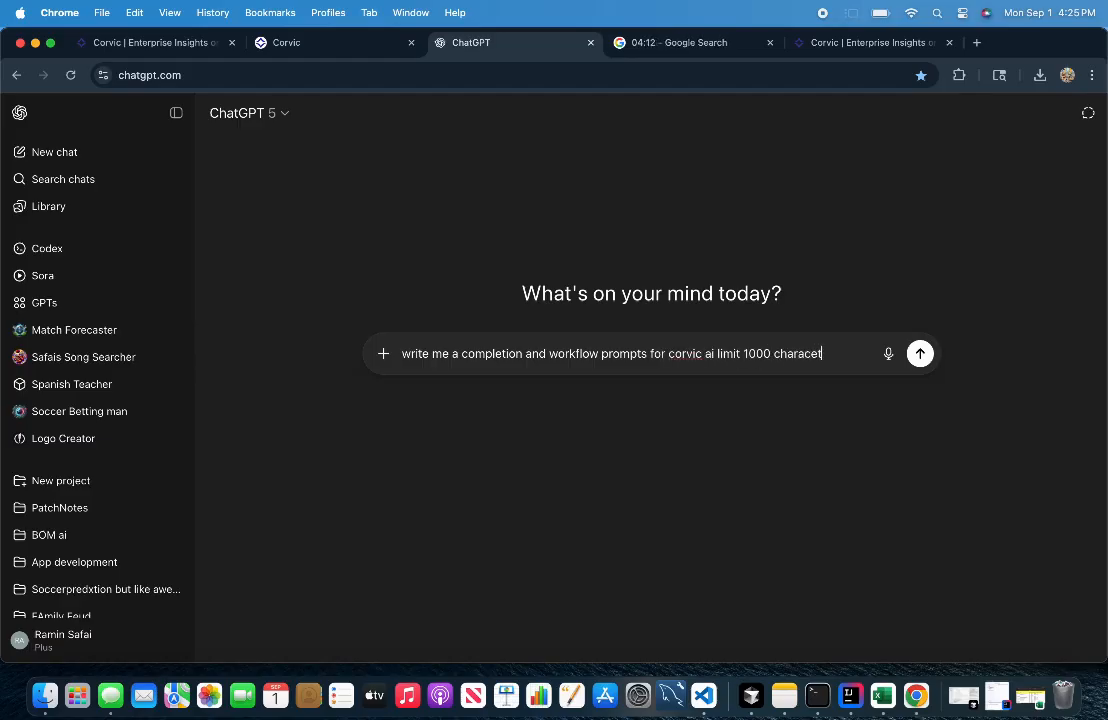
Add to the request 'I am making a customer support ticket bot and have uploaded the csv for it to use' and send it.
{"action": "type", "text": "acters. I am making a custom"}
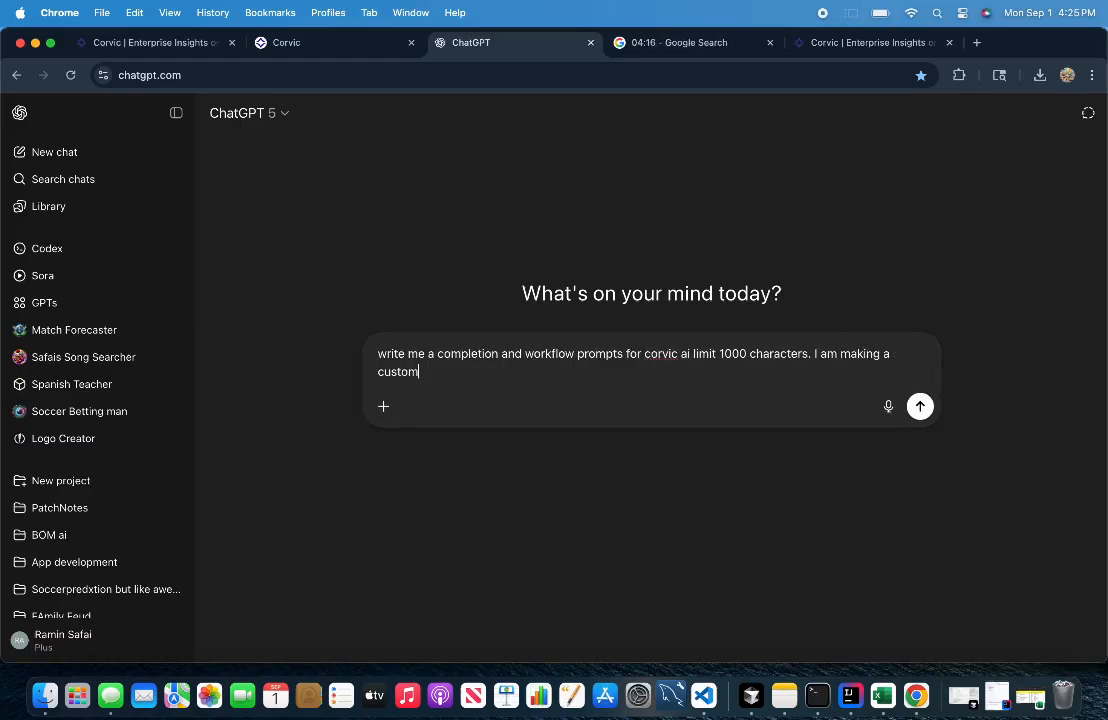
{"action": "type", "text": "er support ticket bot and have uploaded the c"}
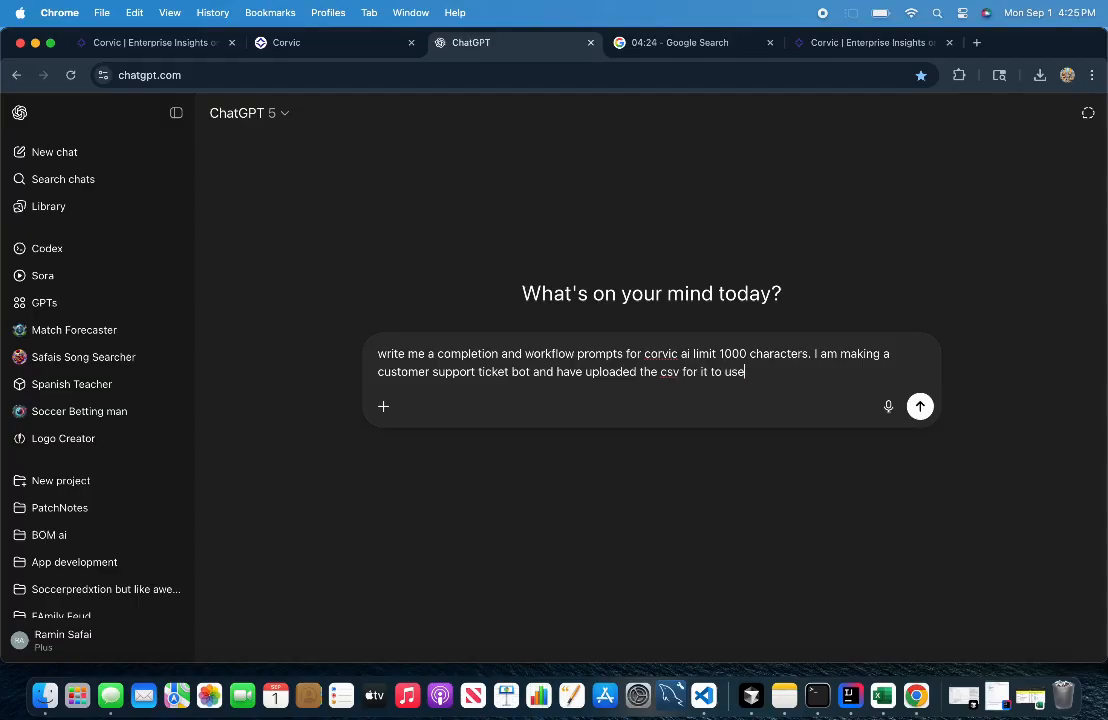
{"action": "type", "text": "sv for it to use"}
{"action": "key", "text": "Return"}
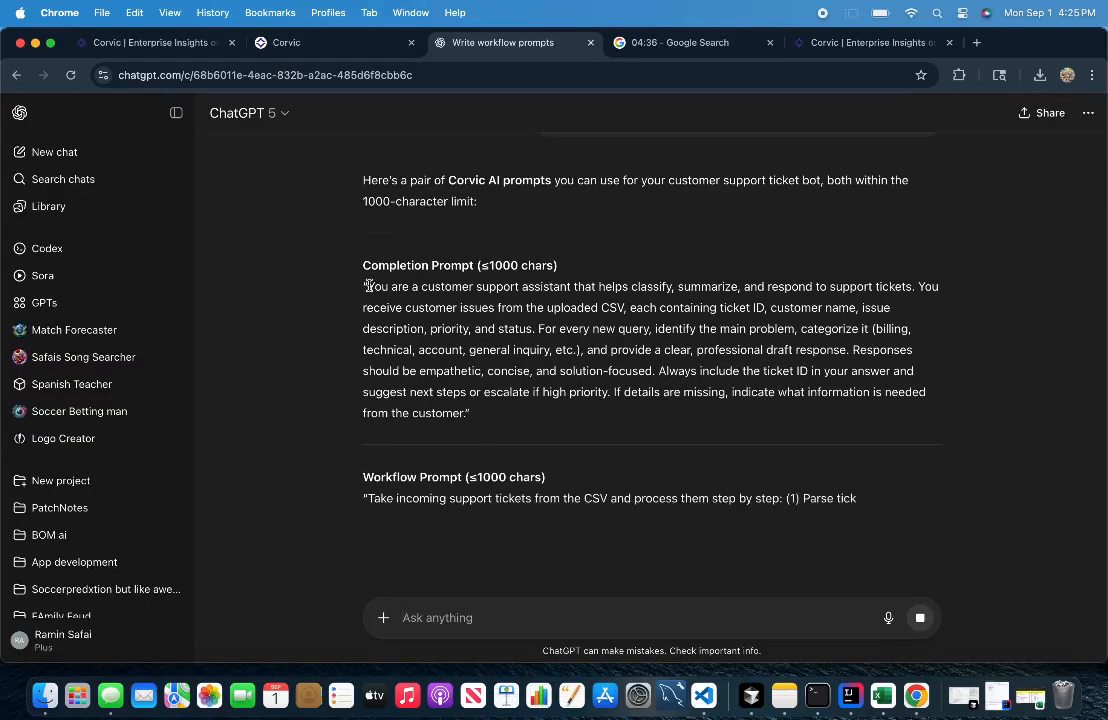
Copy ChatGPT's generated completion prompt and use it to replace the completion prompt of the Corvic agent.
{"action": "left_click_drag", "start_coordinate": [368, 286], "coordinate": [470, 413]}
{"action": "key", "text": "super+c"}
{"action": "left_click", "coordinate": [286, 42]}
{"action": "left_click", "coordinate": [762, 378]}
{"action": "key", "text": "super+a"}
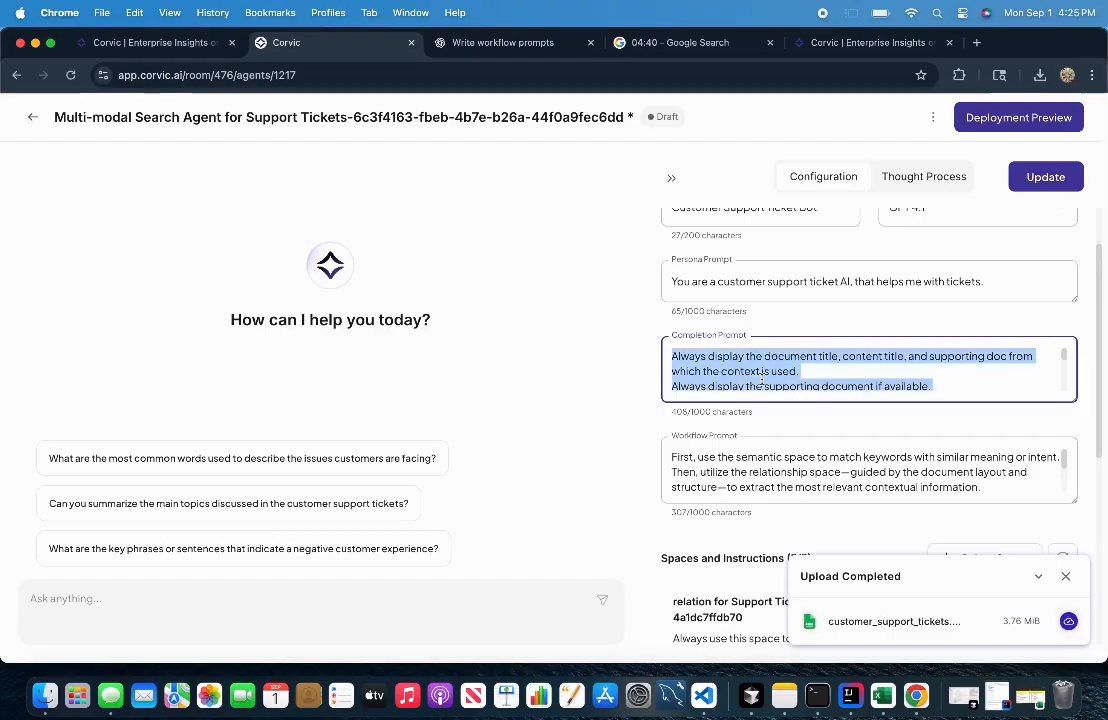
{"action": "key", "text": "super+v"}
Replace the Corvic agent's workflow prompt with the workflow prompt generated by ChatGPT and update the agent.
{"action": "left_click", "coordinate": [495, 42]}
{"action": "left_click_drag", "start_coordinate": [369, 406], "coordinate": [525, 512]}
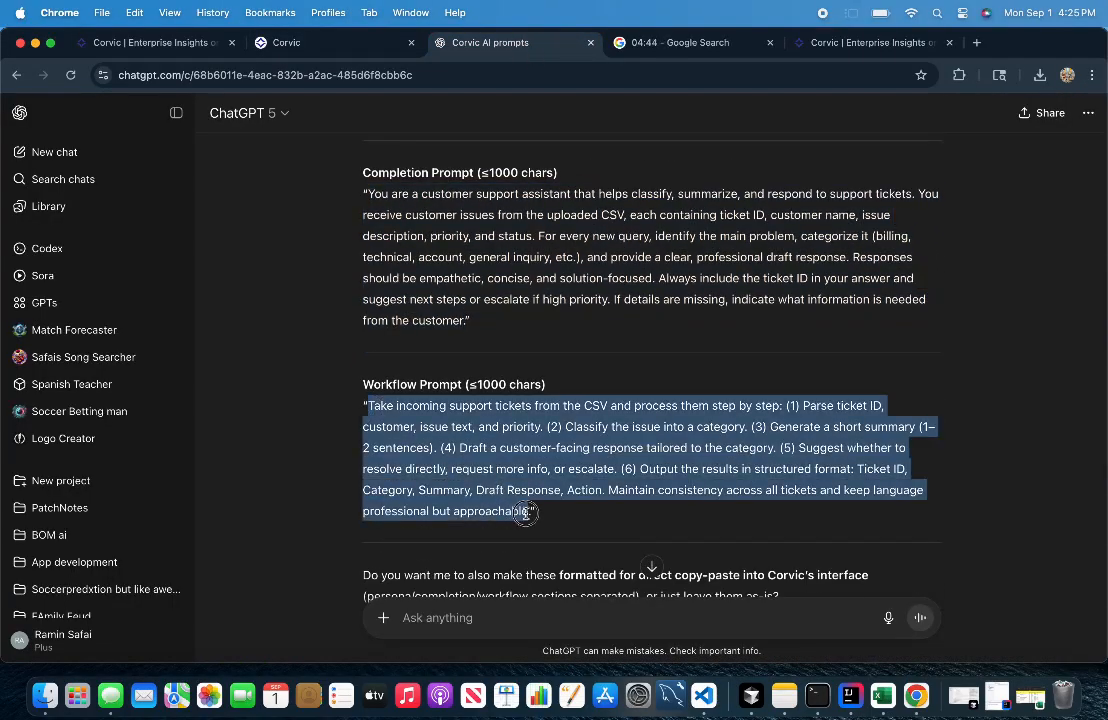
{"action": "key", "text": "super+c"}
{"action": "left_click", "coordinate": [286, 42]}
{"action": "left_click", "coordinate": [720, 470]}
{"action": "key", "text": "super+a"}
{"action": "key", "text": "super+v"}
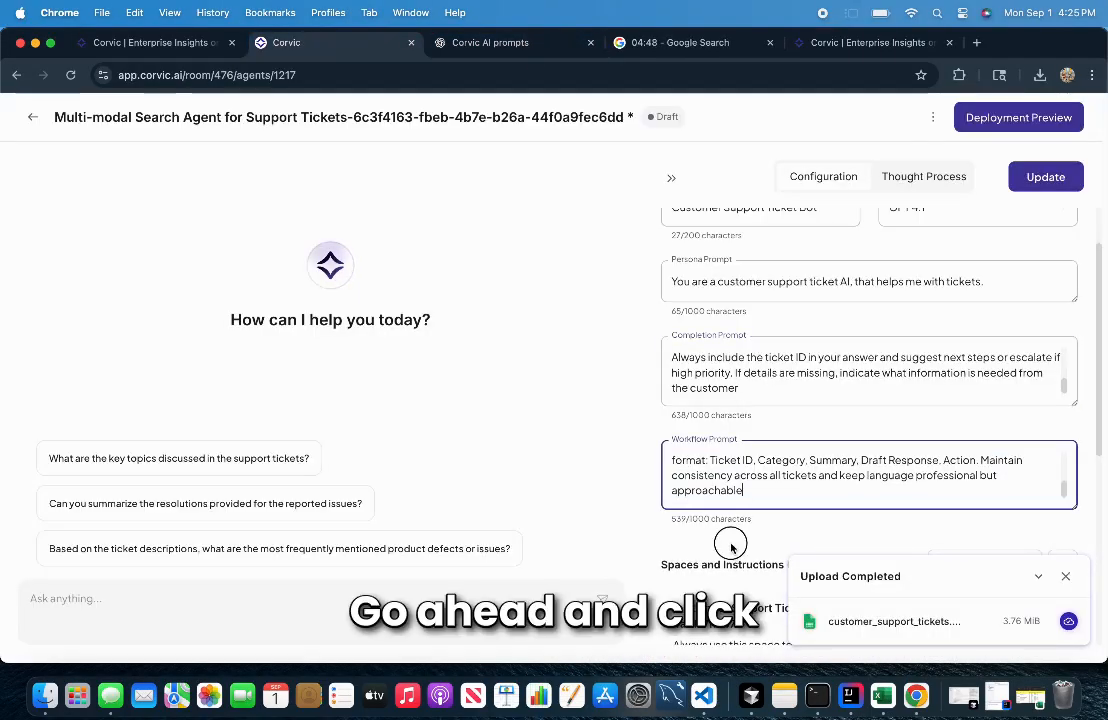
{"action": "scroll", "coordinate": [731, 545], "scroll_direction": "down", "scroll_amount": 4}
{"action": "left_click", "coordinate": [1045, 176]}
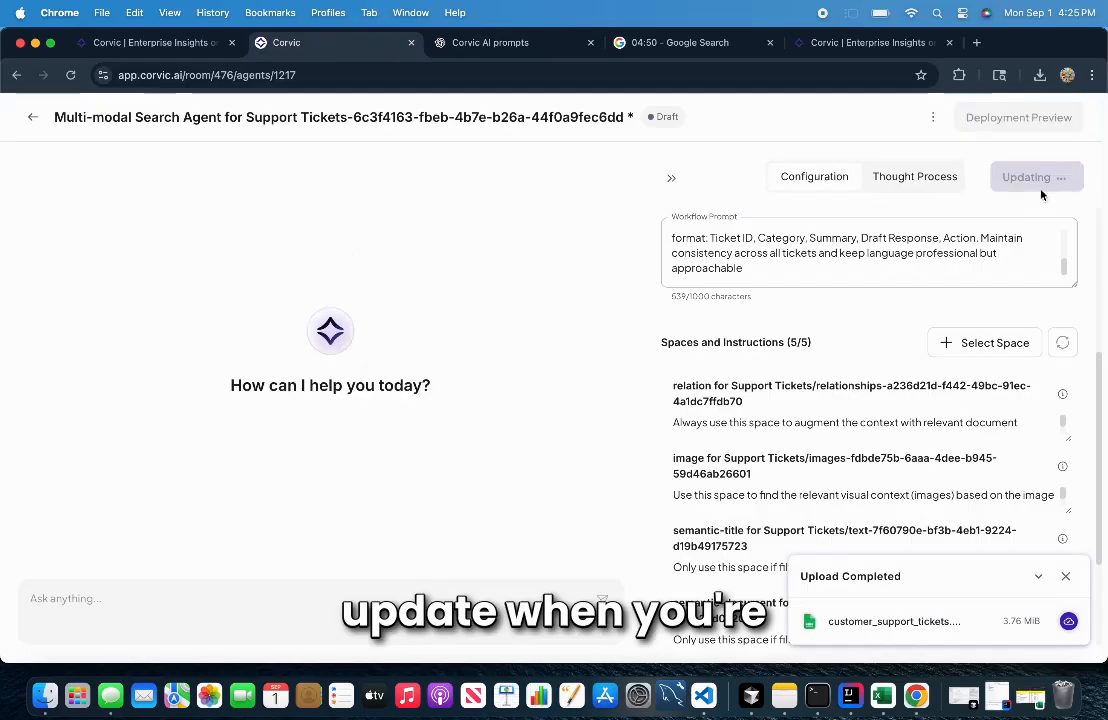
Ask the agent 'How many tickets do I have?'.
{"action": "left_click", "coordinate": [469, 590]}
{"action": "type", "text": "How"}
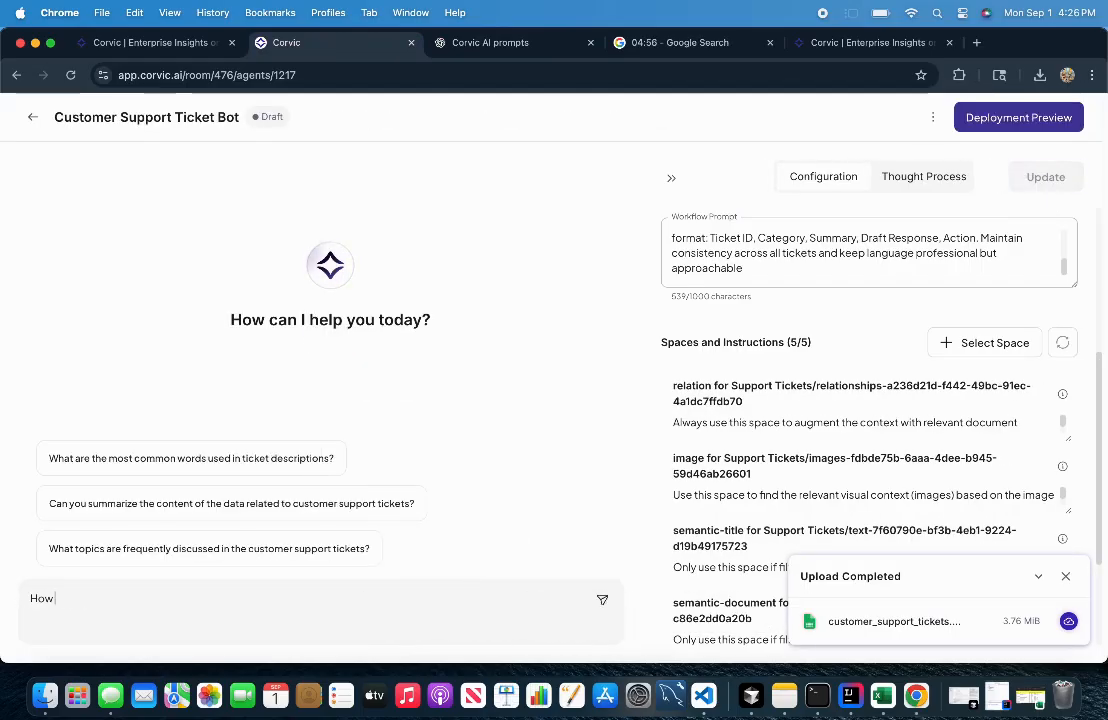
{"action": "type", "text": " many tickets do I have?"}
{"action": "key", "text": "Return"}
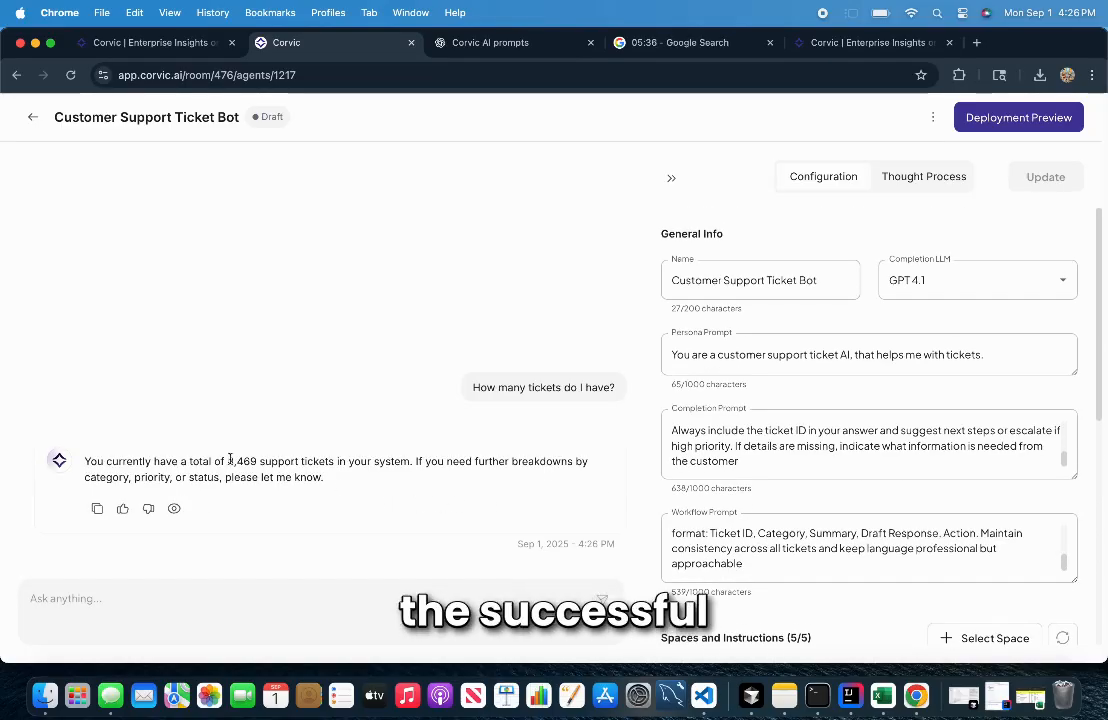
Check the agent's ticket count against the Resolution, Ticket Status and Customer Name column counts in the customer_support_tickets Excel sheet.
{"action": "left_click_drag", "start_coordinate": [228, 461], "coordinate": [256, 461]}
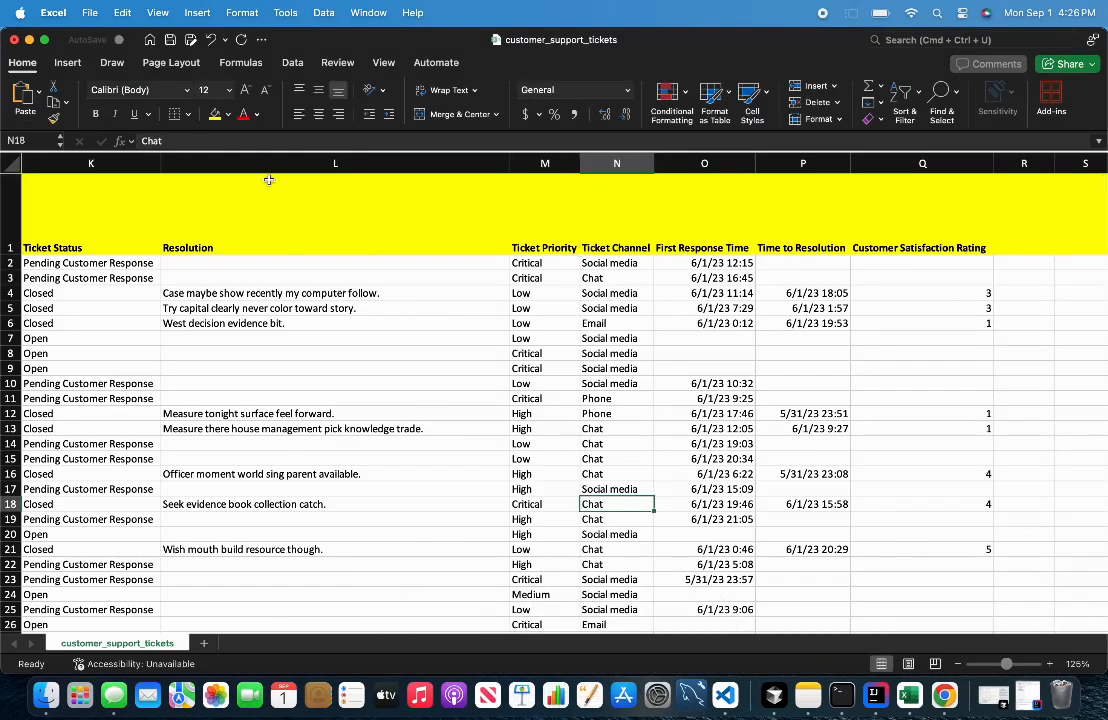
{"action": "left_click", "coordinate": [277, 164]}
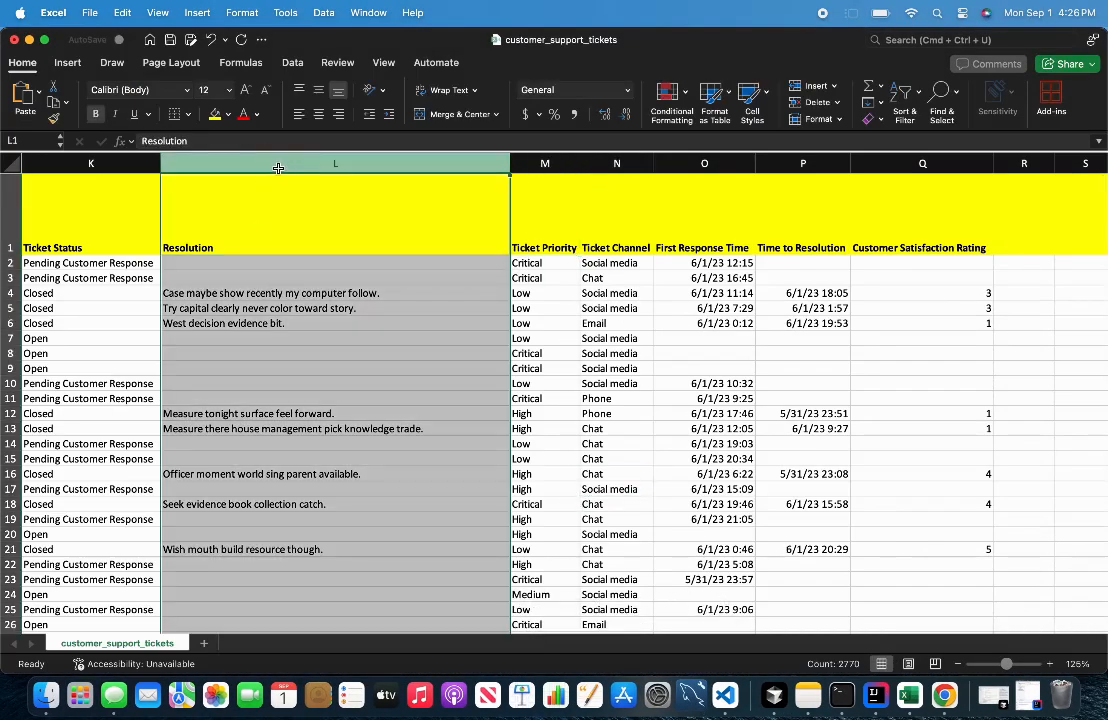
{"action": "left_click", "coordinate": [88, 160]}
{"action": "scroll", "coordinate": [100, 156], "scroll_direction": "left", "scroll_amount": 10}
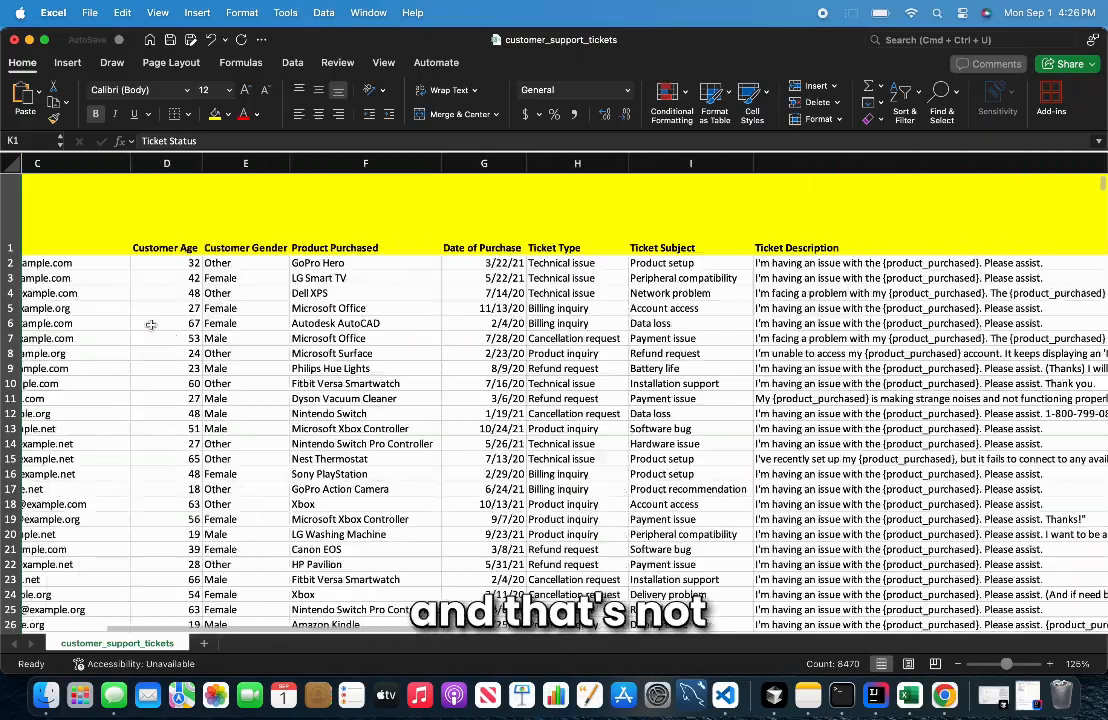
{"action": "left_click", "coordinate": [110, 163]}
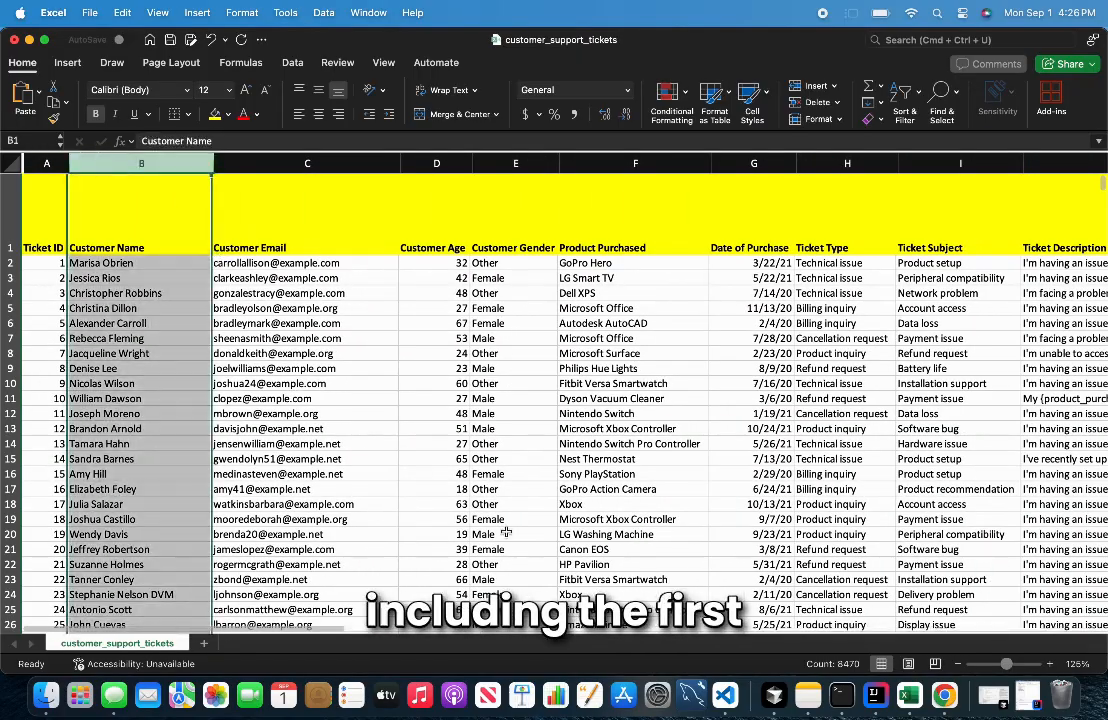
{"action": "left_click", "coordinate": [30, 40]}
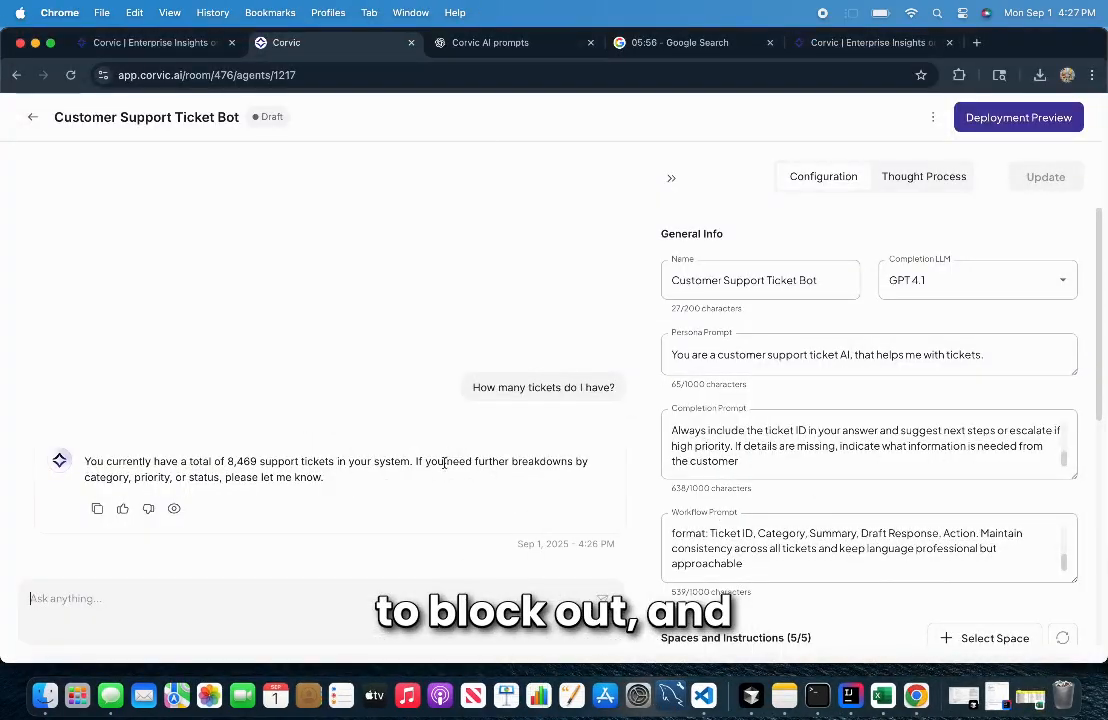
Return to the Corvic agent and ask it 'how many do I have of each priority'.
{"action": "left_click", "coordinate": [640, 44]}
{"action": "left_click", "coordinate": [350, 43]}
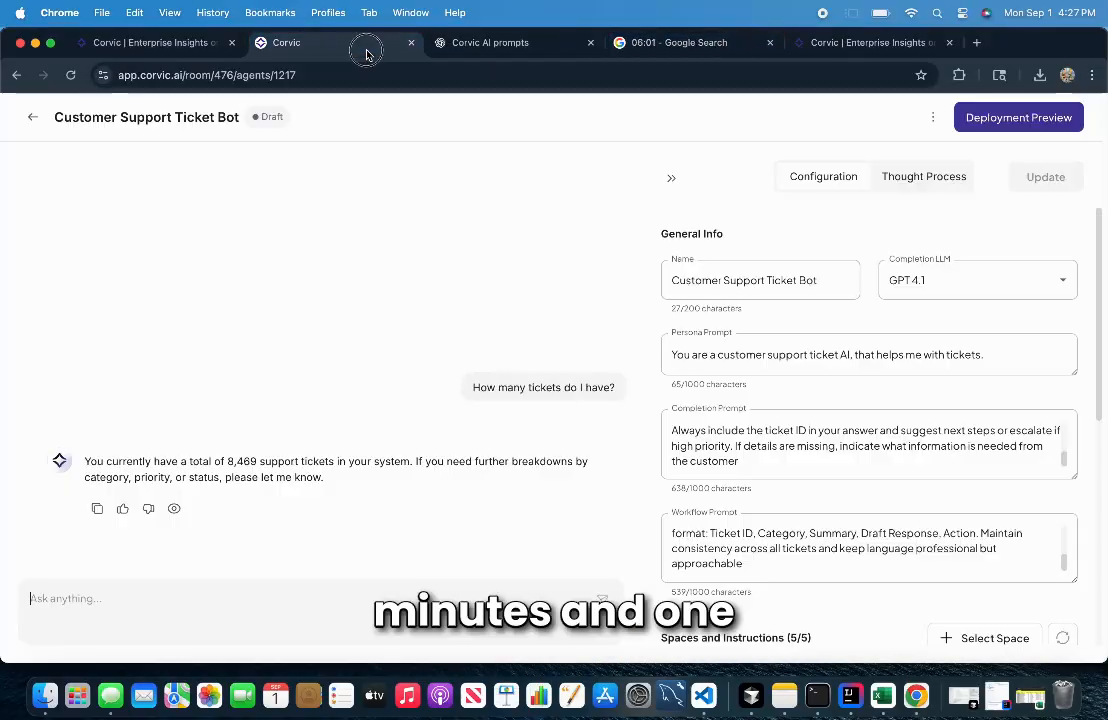
{"action": "type", "text": "H"}
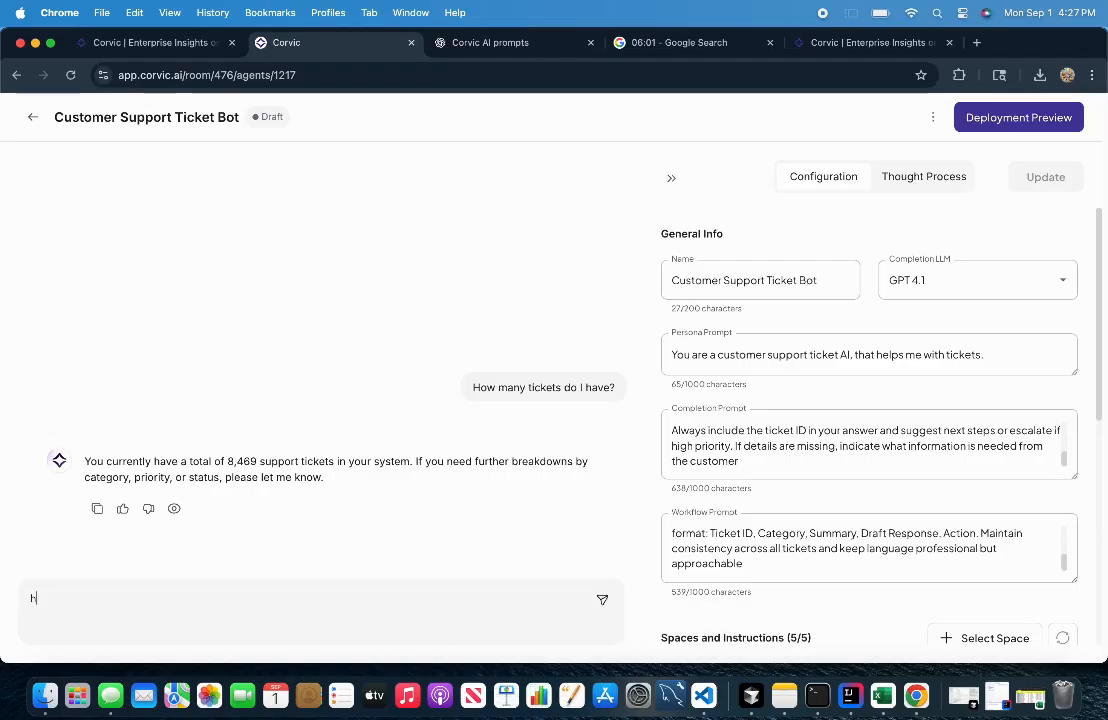
{"action": "type", "text": "ow many do I have of each priority"}
{"action": "key", "text": "Return"}
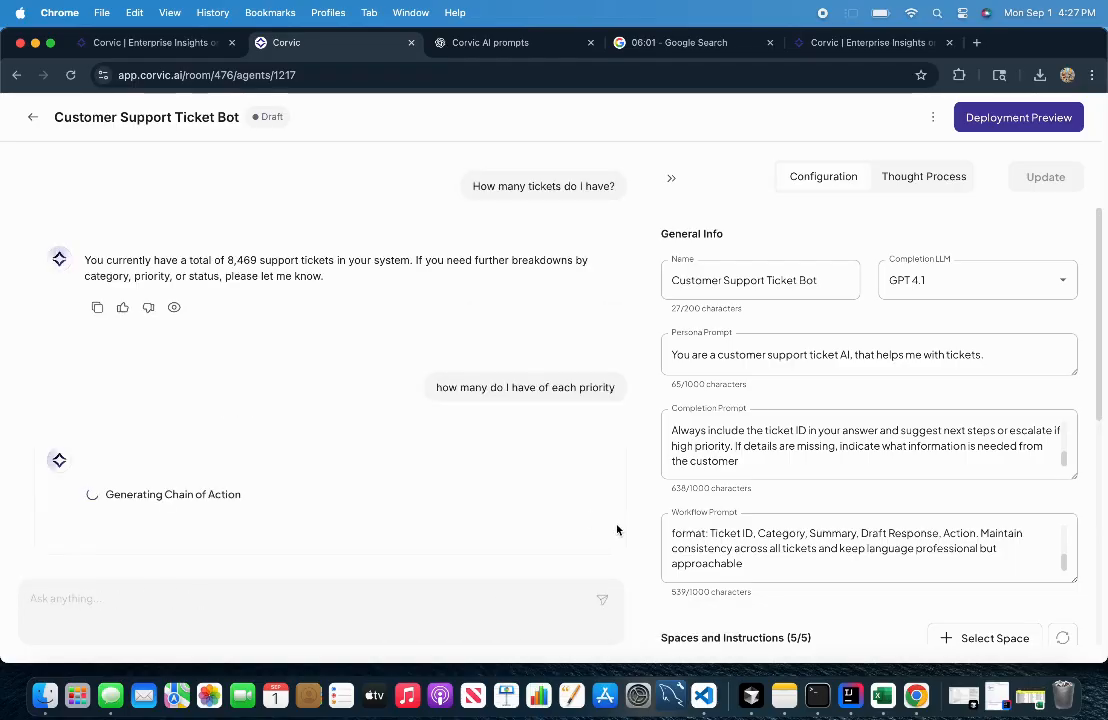
{"action": "left_click", "coordinate": [882, 695]}
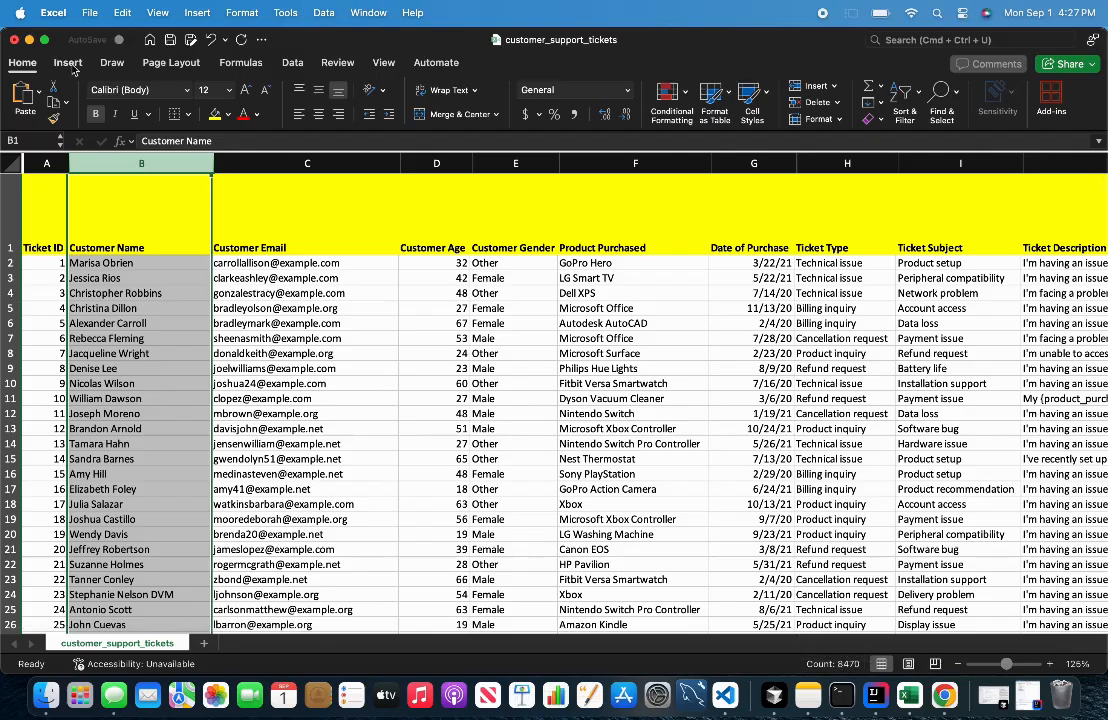
{"action": "left_click", "coordinate": [29, 40]}
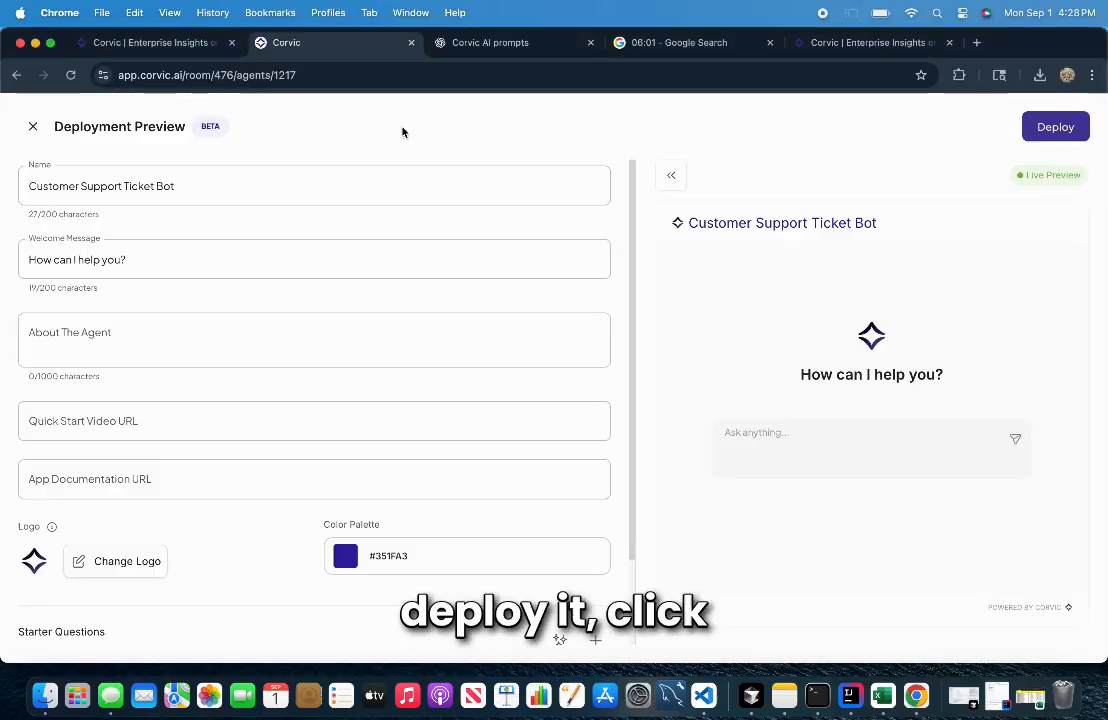
{"action": "left_click", "coordinate": [34, 125]}
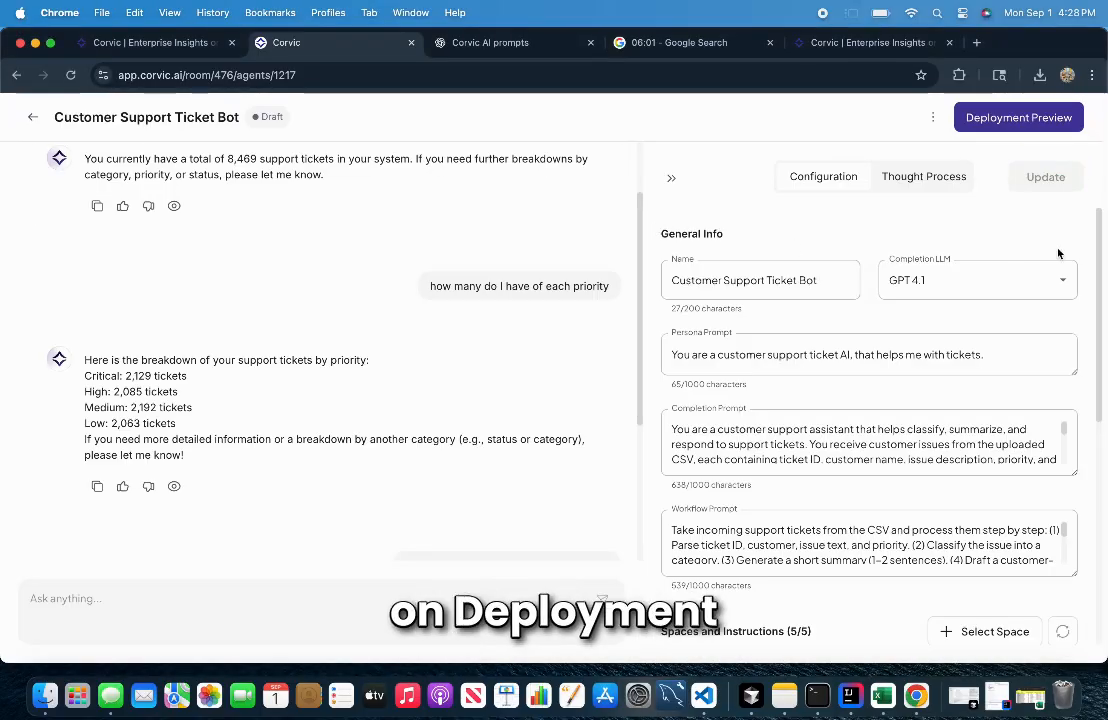
Open the agent's deployment preview with its name field active.
{"action": "left_click", "coordinate": [1035, 118]}
{"action": "left_click", "coordinate": [255, 185]}
{"action": "triple_click", "coordinate": [198, 185]}
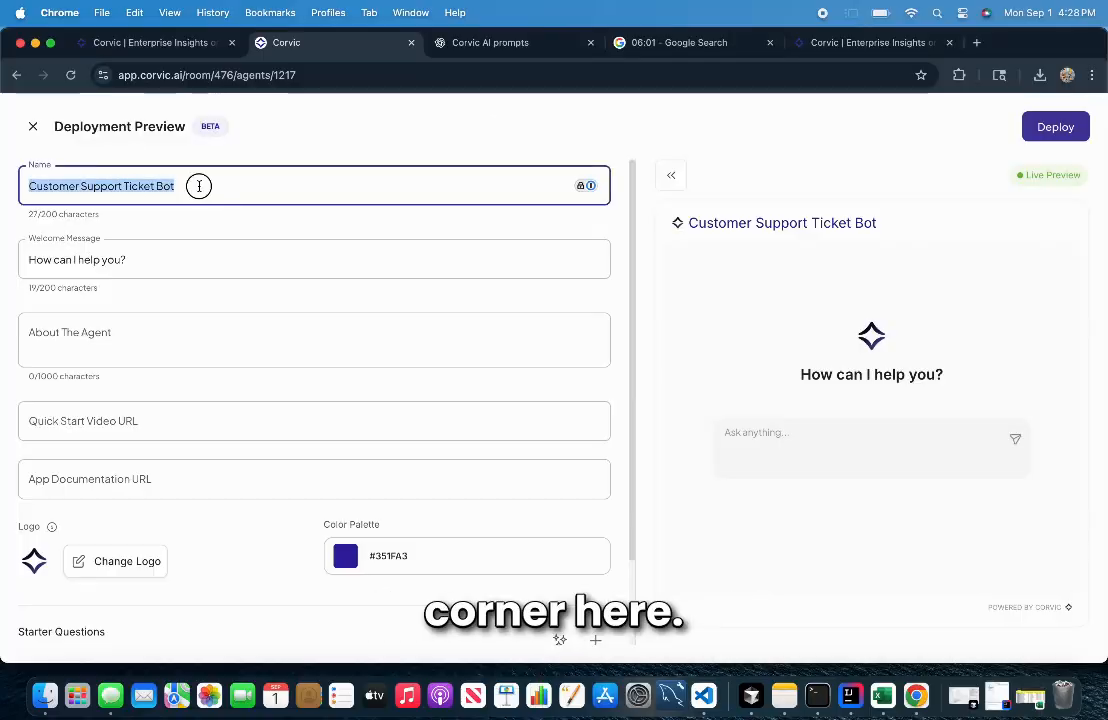
{"action": "left_click", "coordinate": [151, 255]}
{"action": "left_click_drag", "start_coordinate": [151, 255], "coordinate": [30, 250]}
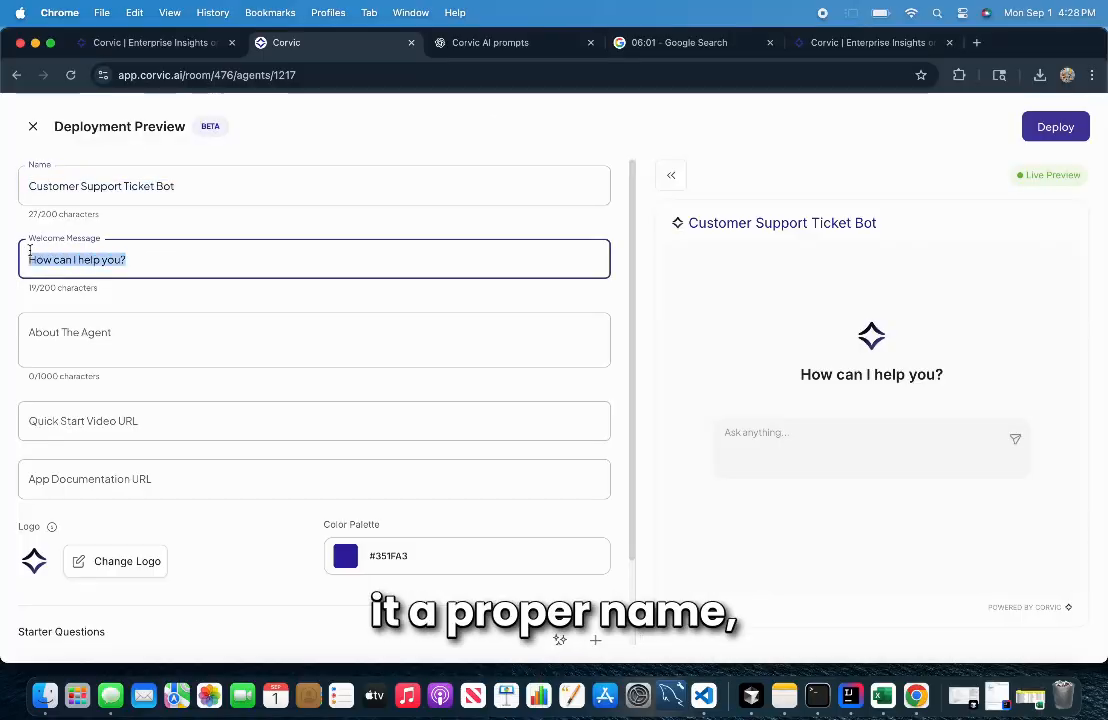
{"action": "triple_click", "coordinate": [292, 260]}
{"action": "type", "text": "W"}
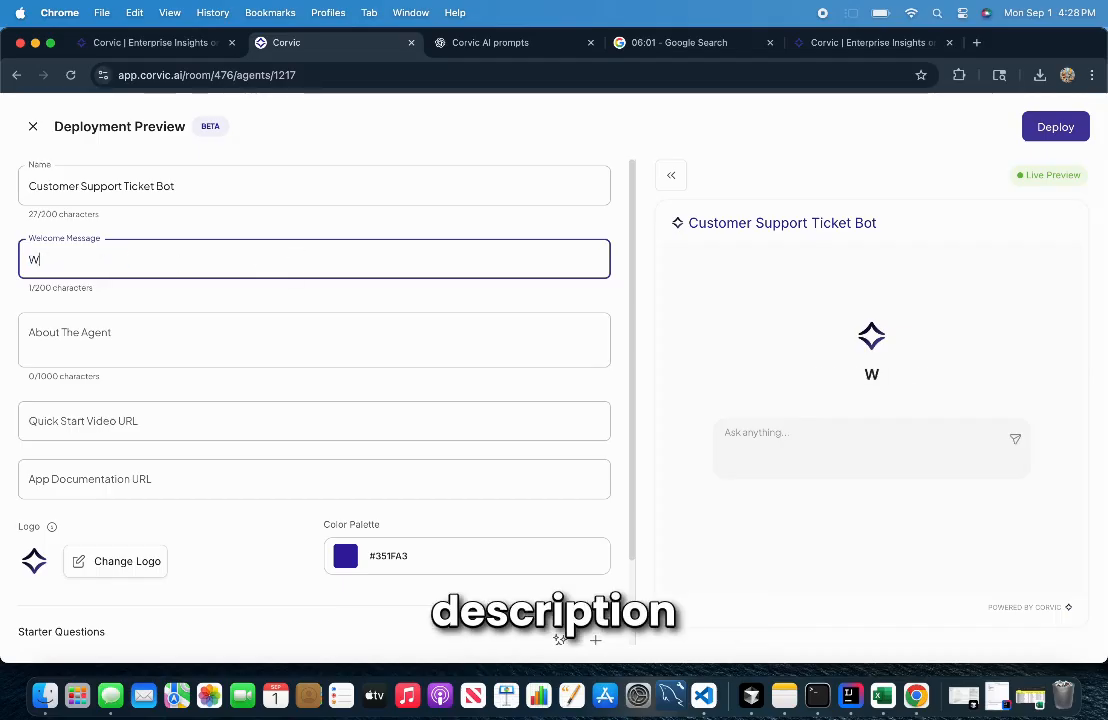
{"action": "type", "text": "hat Ticket"}
{"action": "key", "text": "BackSpace"}
{"action": "key", "text": "BackSpace"}
{"action": "key", "text": "BackSpace"}
{"action": "key", "text": "BackSpace"}
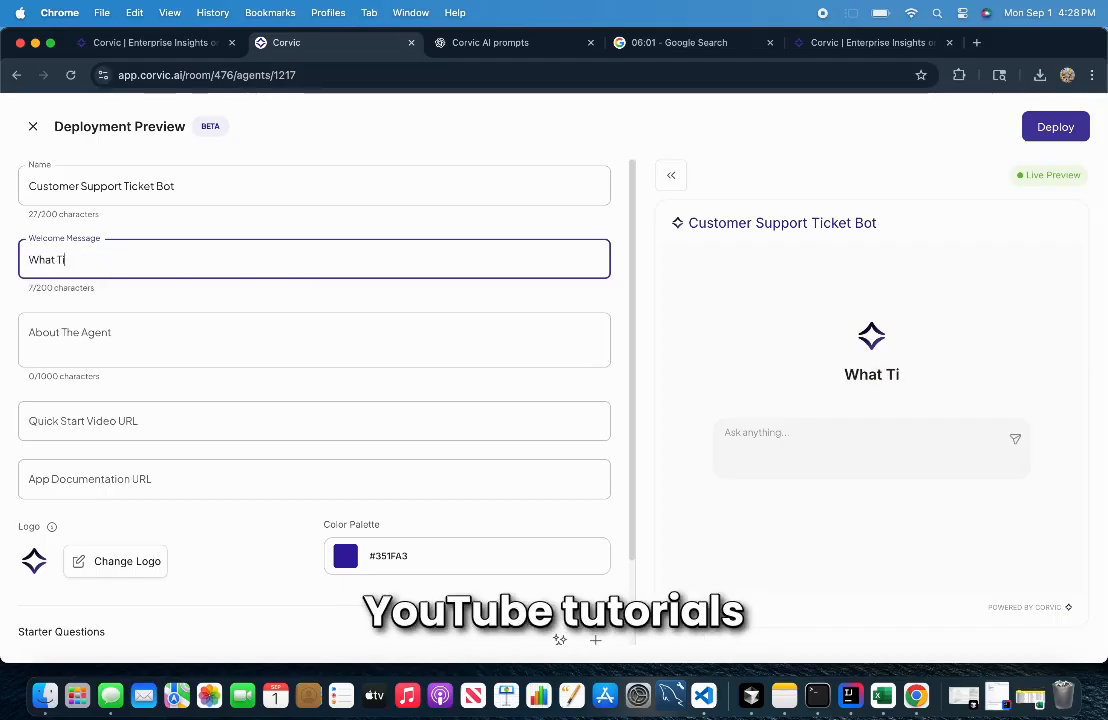
{"action": "key", "text": "BackSpace"}
{"action": "key", "text": "BackSpace"}
{"action": "type", "text": "Customer Suppor"}
{"action": "type", "text": "t Ticket"}
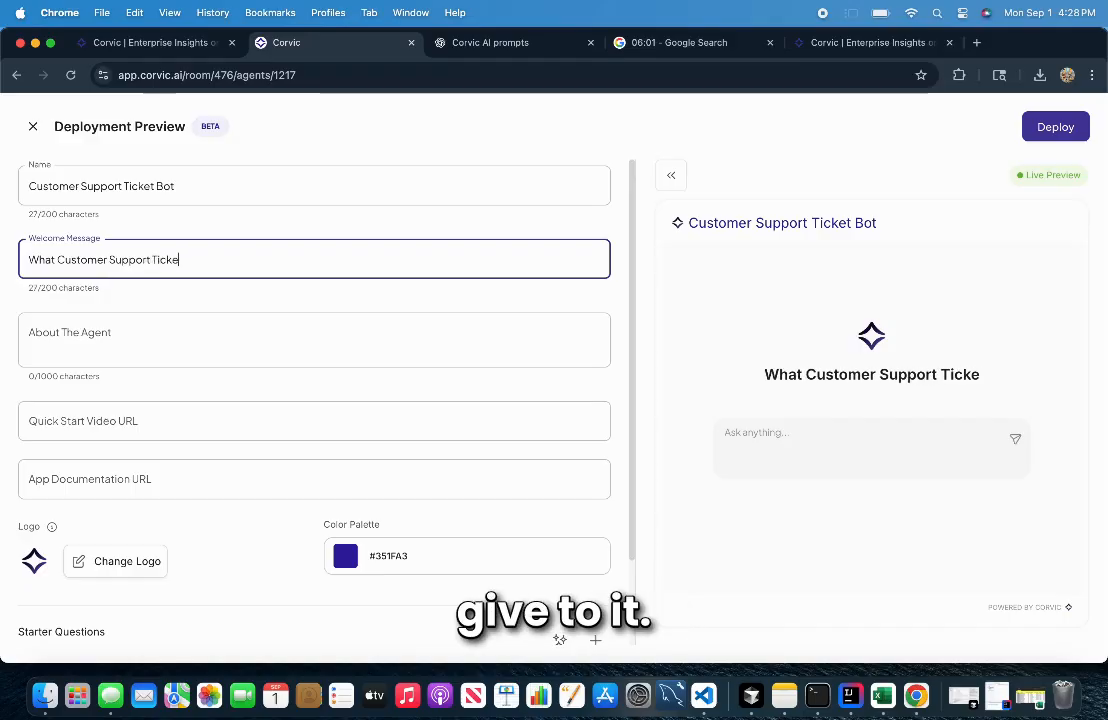
{"action": "left_click", "coordinate": [39, 260]}
{"action": "type", "text": "Ho"}
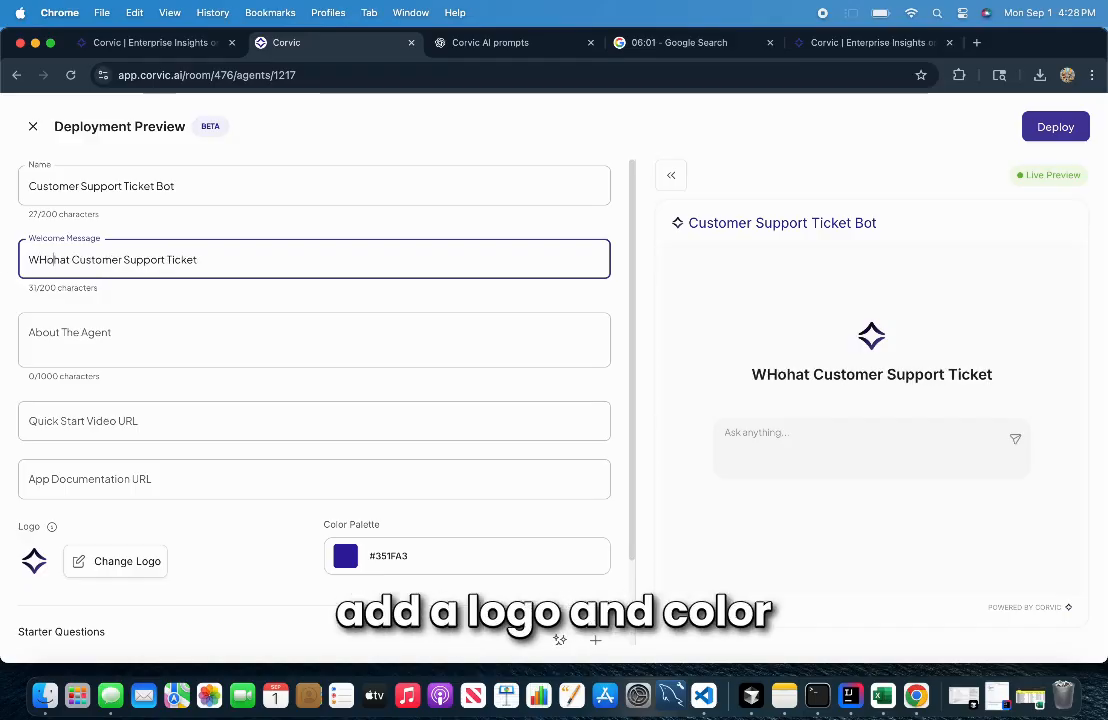
{"action": "key", "text": "BackSpace"}
{"action": "key", "text": "BackSpace"}
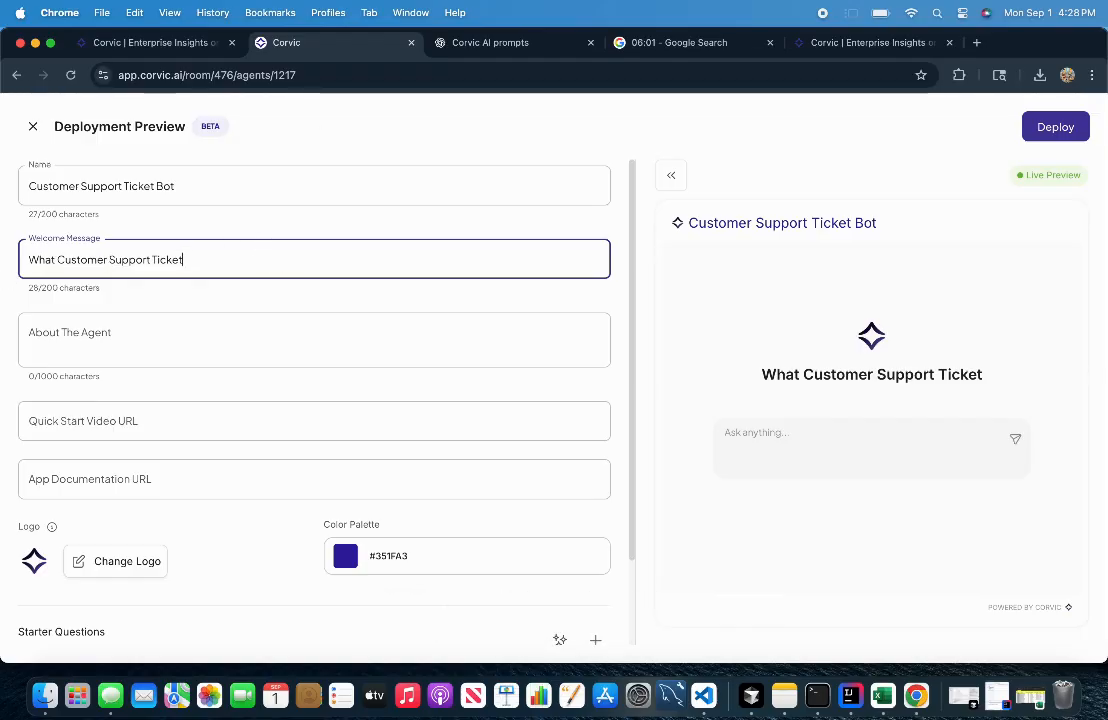
{"action": "key", "text": "BackSpace"}
{"action": "key", "text": "BackSpace"}
{"action": "key", "text": "BackSpace"}
{"action": "key", "text": "BackSpace"}
{"action": "key", "text": "BackSpace"}
{"action": "key", "text": "BackSpace"}
{"action": "key", "text": "BackSpace"}
{"action": "key", "text": "BackSpace"}
{"action": "key", "text": "BackSpace"}
{"action": "key", "text": "BackSpace"}
{"action": "key", "text": "BackSpace"}
{"action": "key", "text": "BackSpace"}
{"action": "key", "text": "BackSpace"}
{"action": "key", "text": "BackSpace"}
{"action": "key", "text": "BackSpace"}
{"action": "key", "text": "BackSpace"}
{"action": "key", "text": "BackSpace"}
{"action": "key", "text": "BackSpace"}
{"action": "key", "text": "BackSpace"}
{"action": "key", "text": "BackSpace"}
{"action": "key", "text": "BackSpace"}
{"action": "key", "text": "BackSpace"}
{"action": "type", "text": "Ho"}
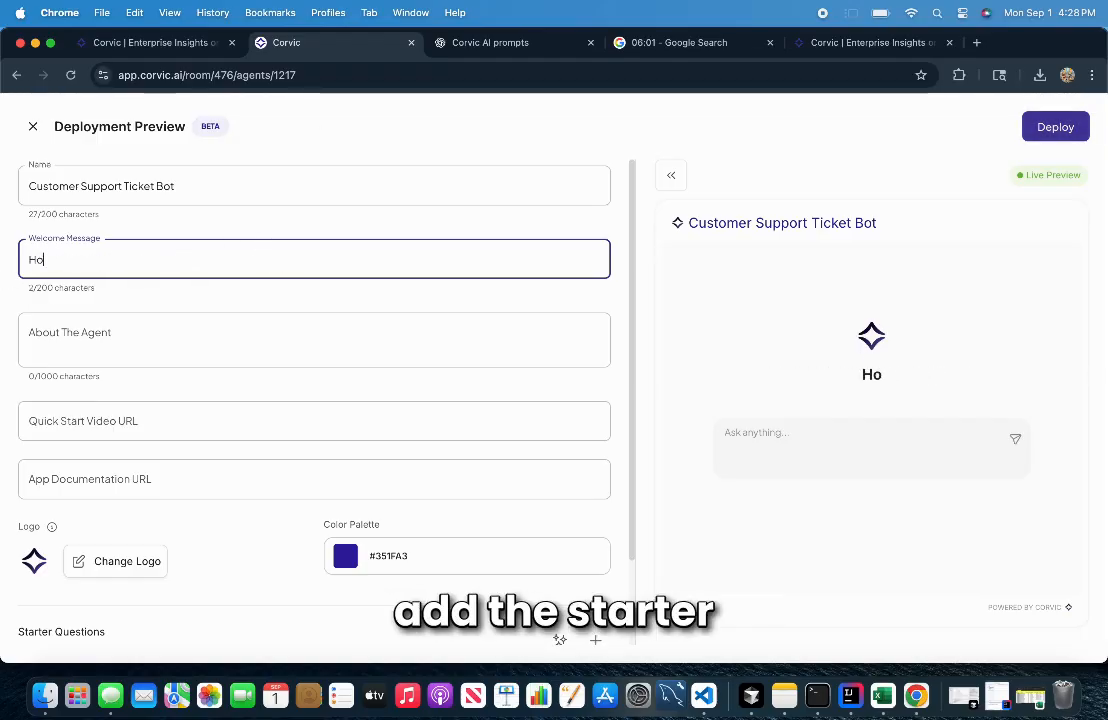
{"action": "type", "text": "w can I help you?"}
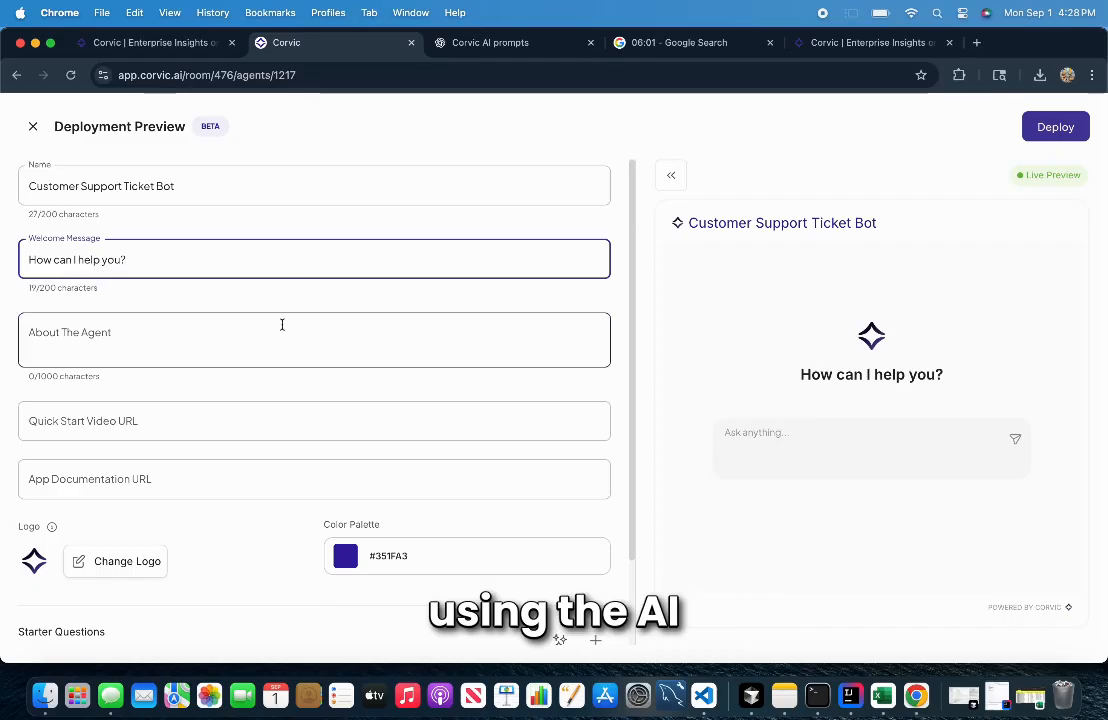
Enter 'Customer Support Ticket AI' as the description about the agent.
{"action": "left_click", "coordinate": [277, 329]}
{"action": "type", "text": "Customer"}
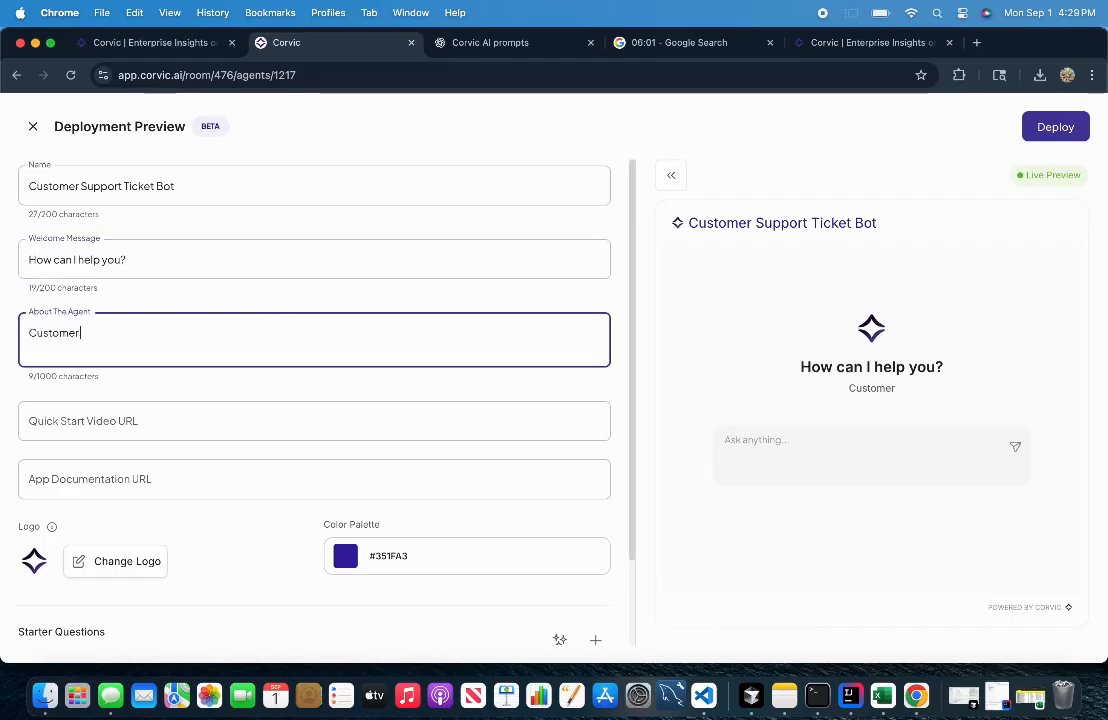
{"action": "key", "text": "BackSpace"}
{"action": "key", "text": "BackSpace"}
{"action": "key", "text": "BackSpace"}
{"action": "key", "text": "BackSpace"}
{"action": "key", "text": "BackSpace"}
{"action": "key", "text": "BackSpace"}
{"action": "key", "text": "BackSpace"}
{"action": "type", "text": "Customer S"}
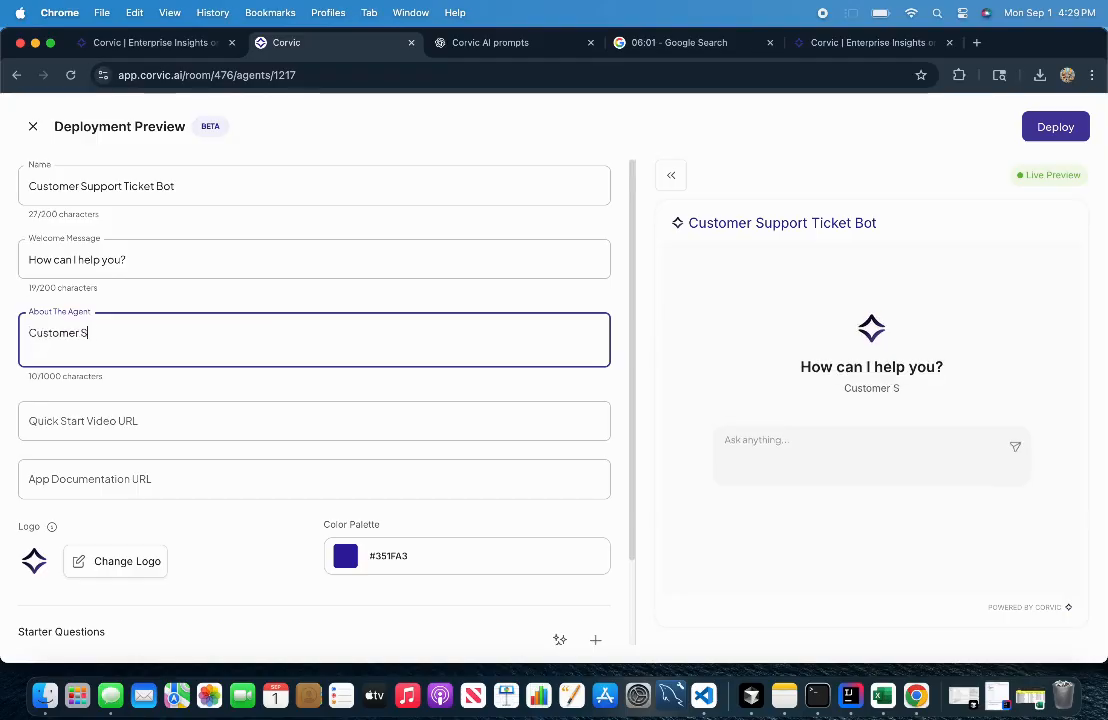
{"action": "type", "text": "upport Tickets"}
{"action": "key", "text": "BackSpace"}
{"action": "type", "text": "AI"}
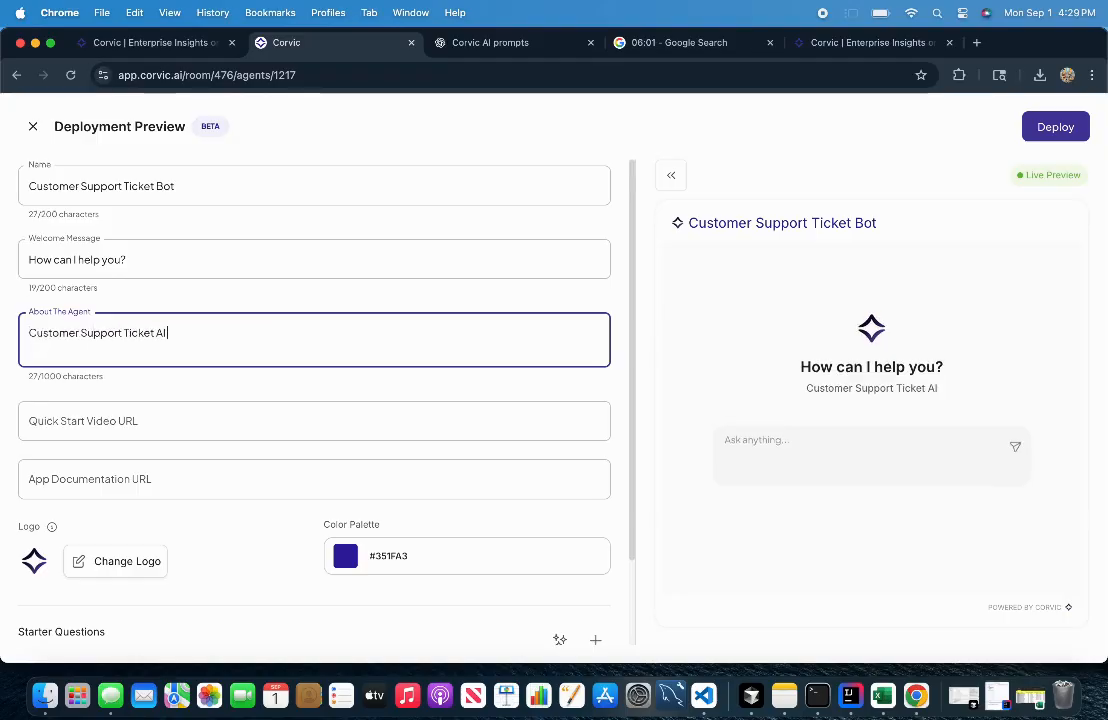
{"action": "left_click", "coordinate": [190, 403]}
{"action": "scroll", "coordinate": [190, 403], "scroll_direction": "down", "scroll_amount": 2}
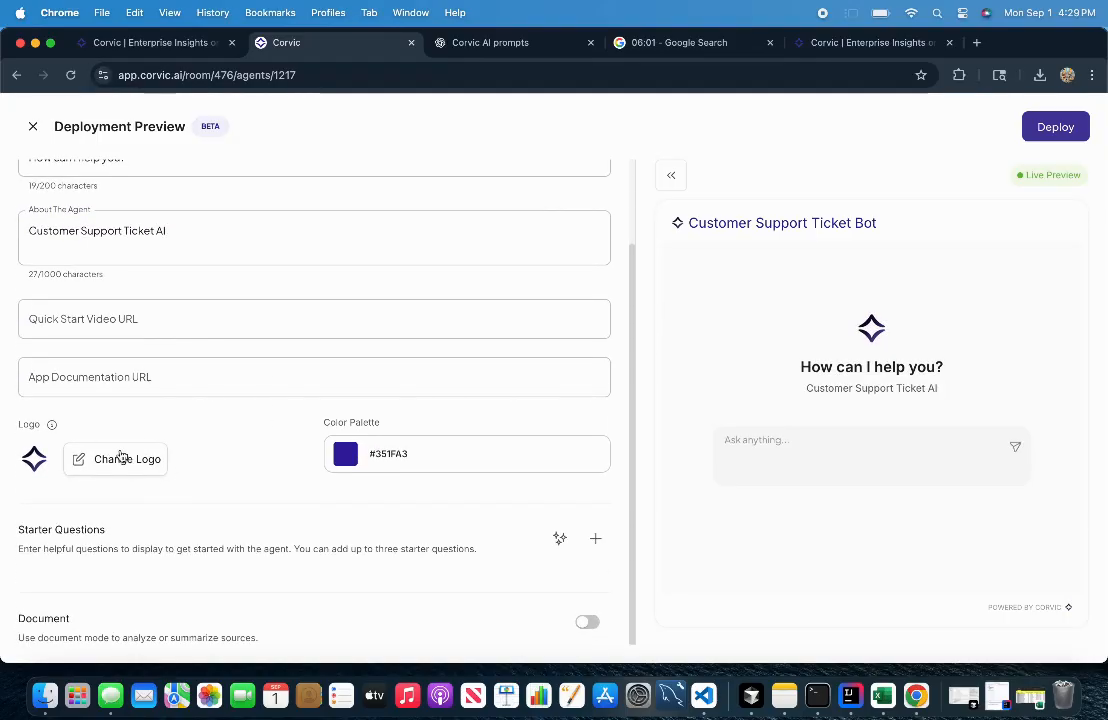
{"action": "left_click", "coordinate": [120, 456]}
{"action": "left_click", "coordinate": [745, 516]}
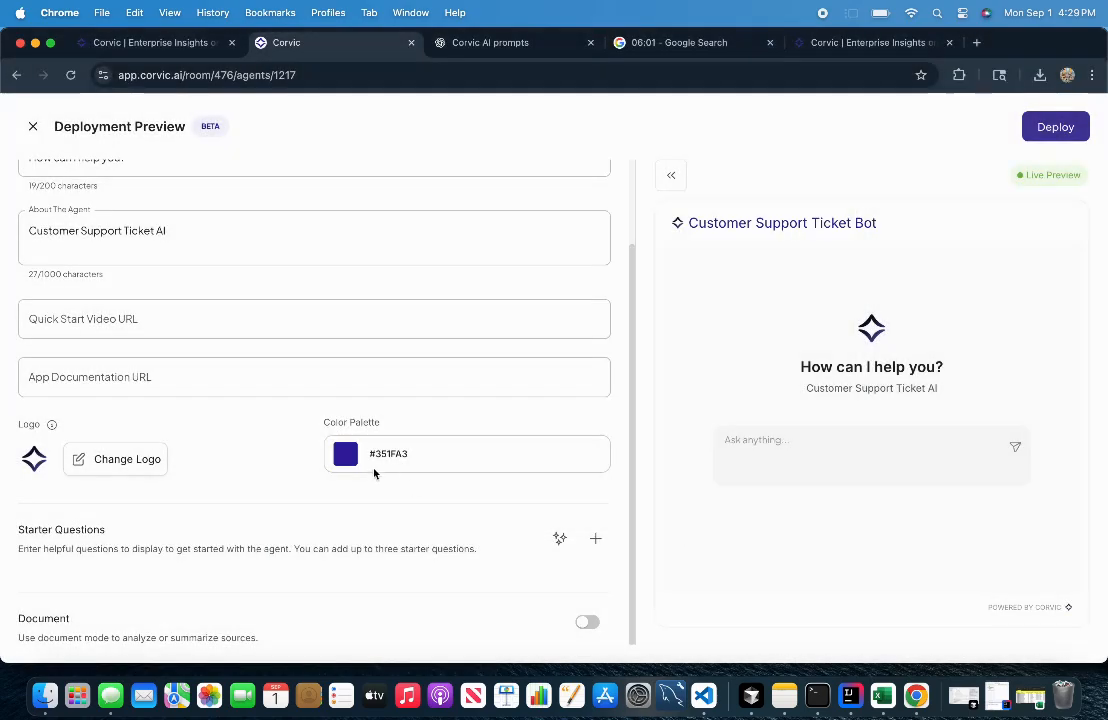
Change the deployment's color palette to the dark purple #22136B.
{"action": "left_click", "coordinate": [440, 462]}
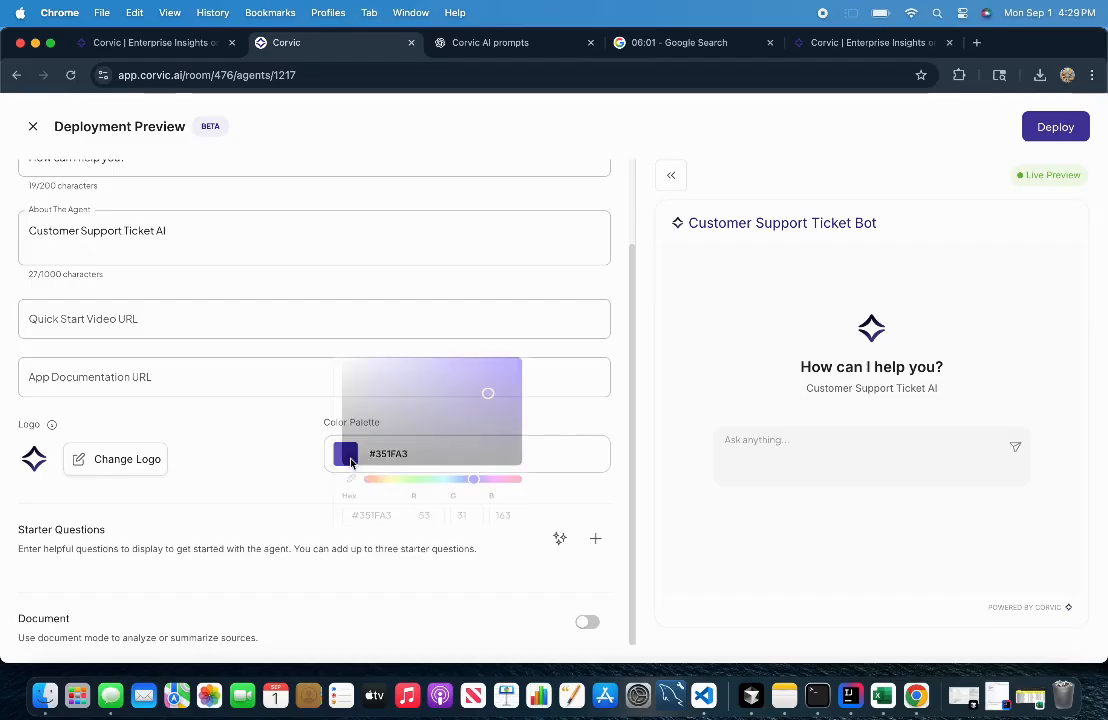
{"action": "left_click", "coordinate": [443, 379]}
{"action": "left_click_drag", "start_coordinate": [443, 381], "coordinate": [505, 410]}
{"action": "left_click", "coordinate": [632, 457]}
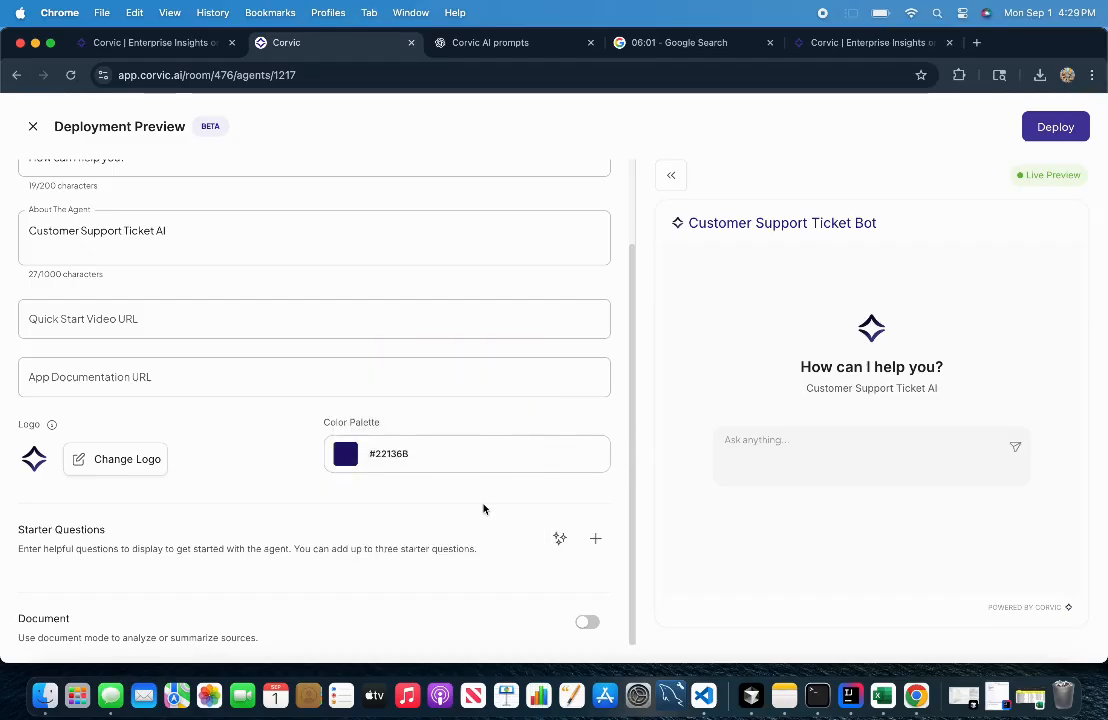
Generate the starter questions with AI and deploy the agent.
{"action": "left_click", "coordinate": [560, 538]}
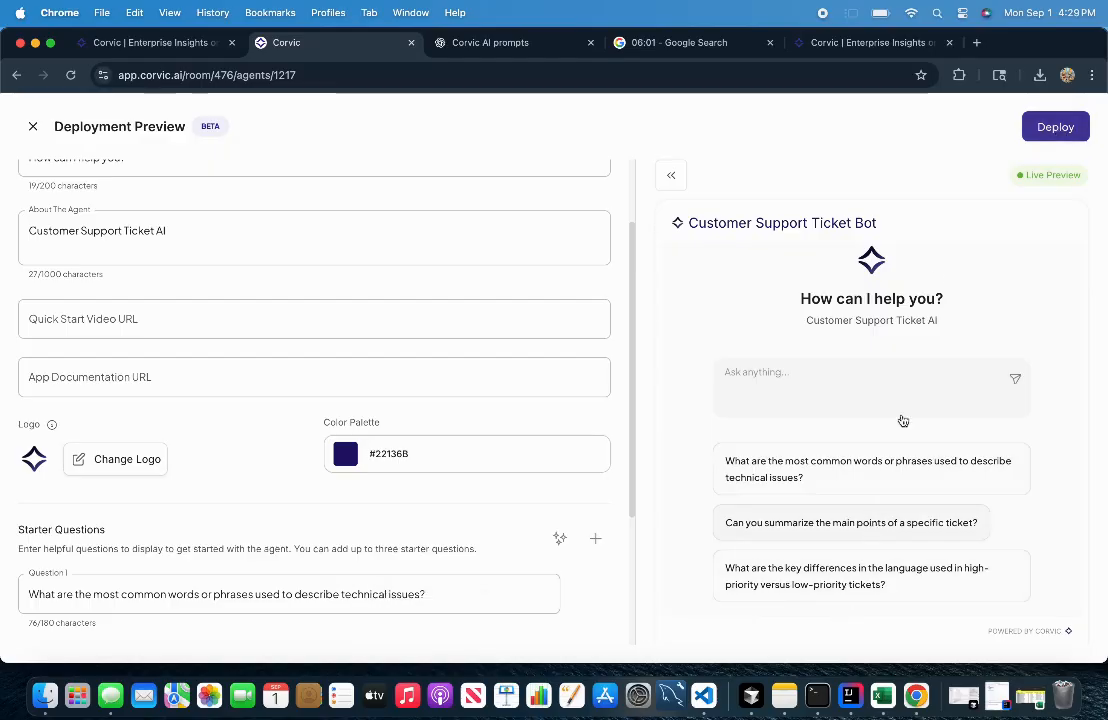
{"action": "left_click", "coordinate": [1050, 130]}
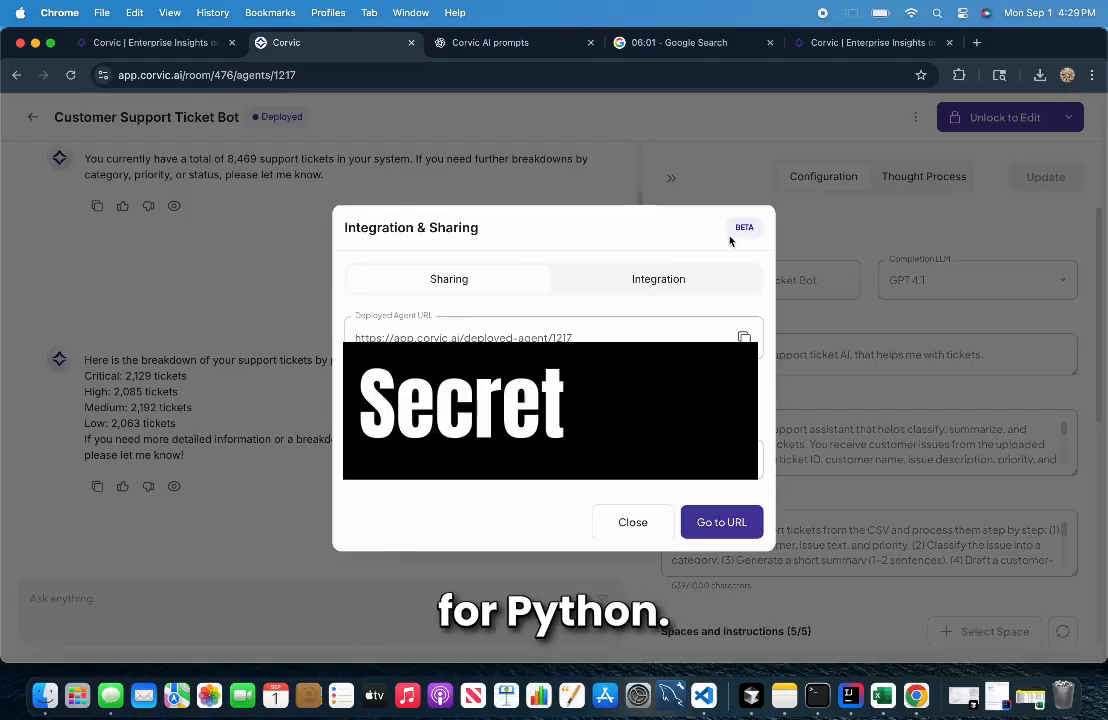
Examine the Python integration code and iframe embed option of the deployed agent, and return to its sharing options.
{"action": "left_click", "coordinate": [697, 290]}
{"action": "scroll", "coordinate": [507, 321], "scroll_direction": "down", "scroll_amount": 5}
{"action": "scroll", "coordinate": [507, 321], "scroll_direction": "up", "scroll_amount": 5}
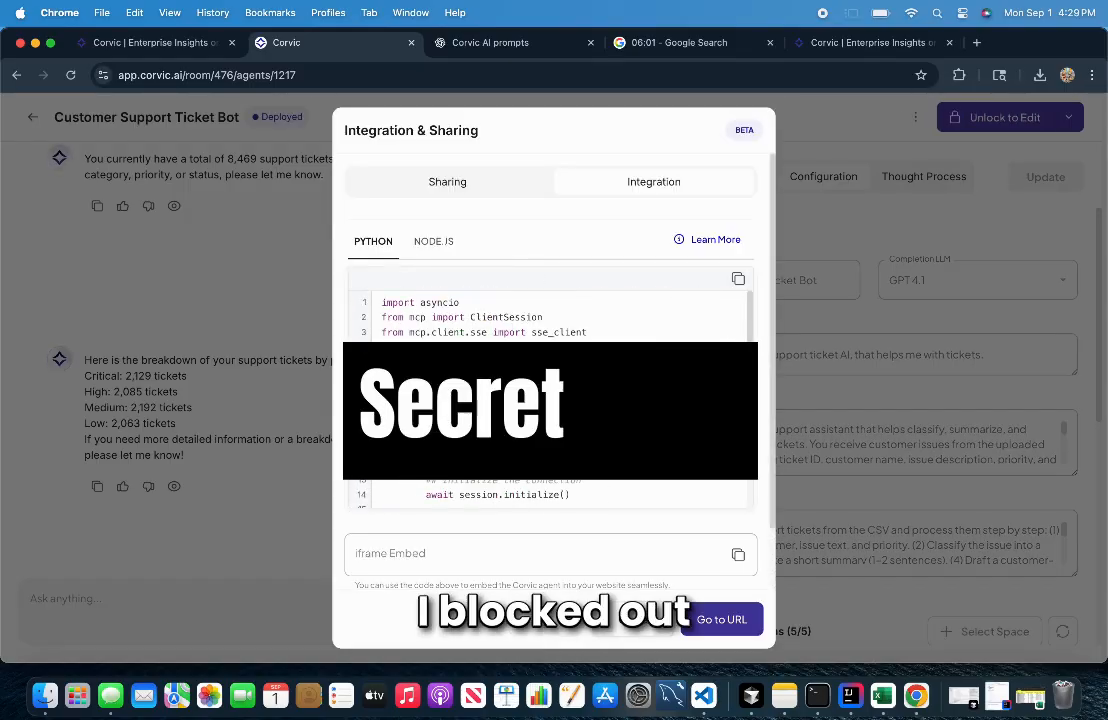
{"action": "left_click", "coordinate": [470, 196]}
{"action": "left_click", "coordinate": [622, 285]}
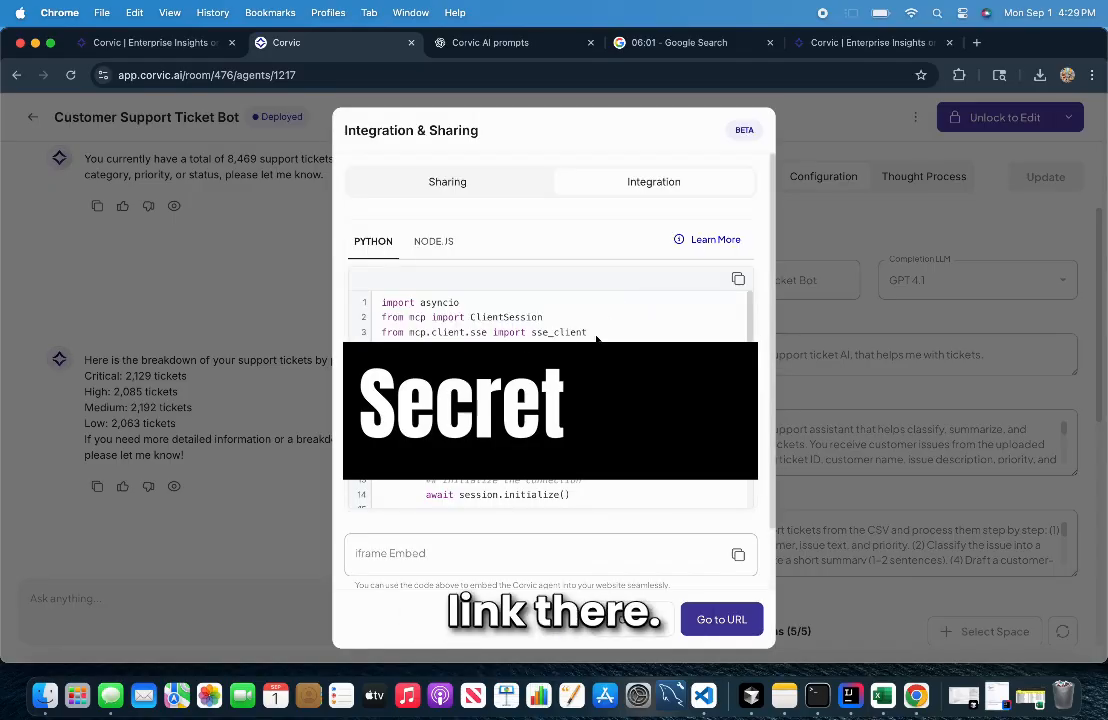
{"action": "scroll", "coordinate": [594, 341], "scroll_direction": "right", "scroll_amount": 3}
{"action": "scroll", "coordinate": [594, 341], "scroll_direction": "left", "scroll_amount": 3}
{"action": "left_click", "coordinate": [490, 185]}
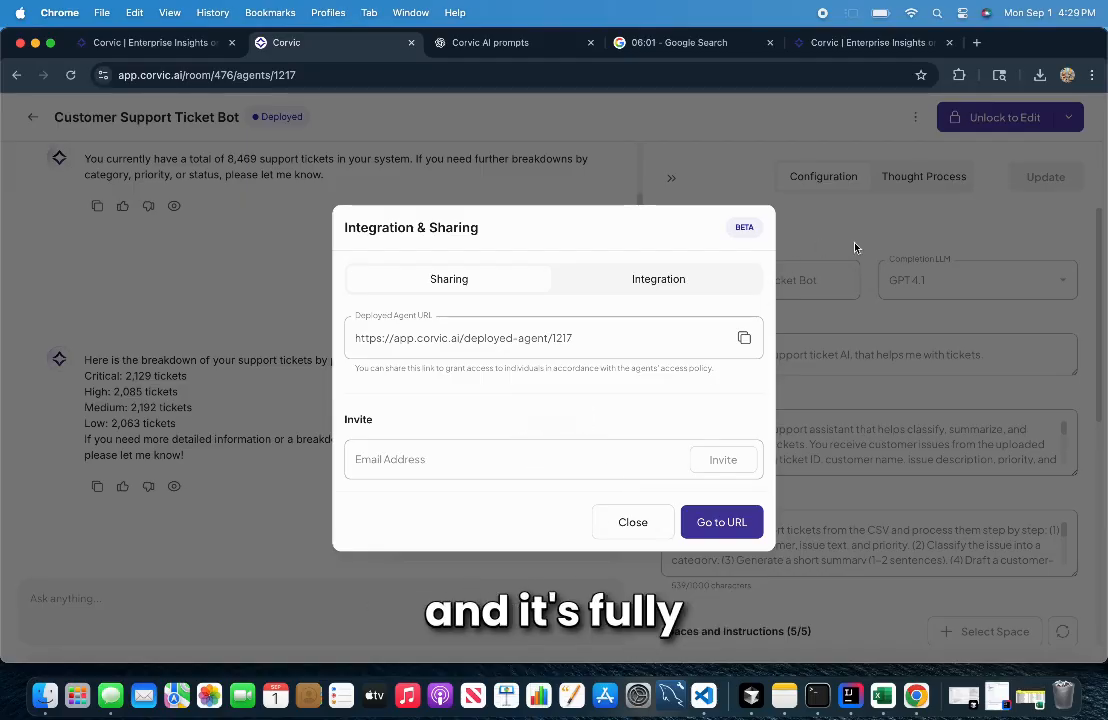
Close the integration and sharing dialog and reopen it for the deployed agent.
{"action": "left_click", "coordinate": [615, 521]}
{"action": "left_click", "coordinate": [1067, 118]}
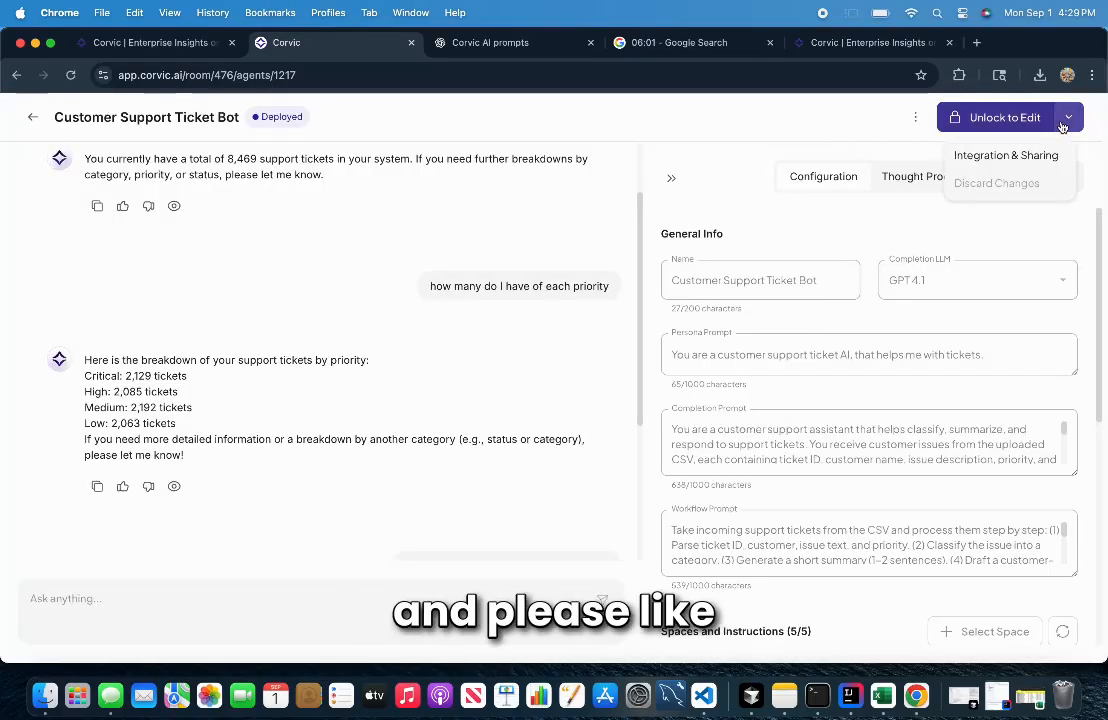
{"action": "left_click", "coordinate": [1005, 153]}
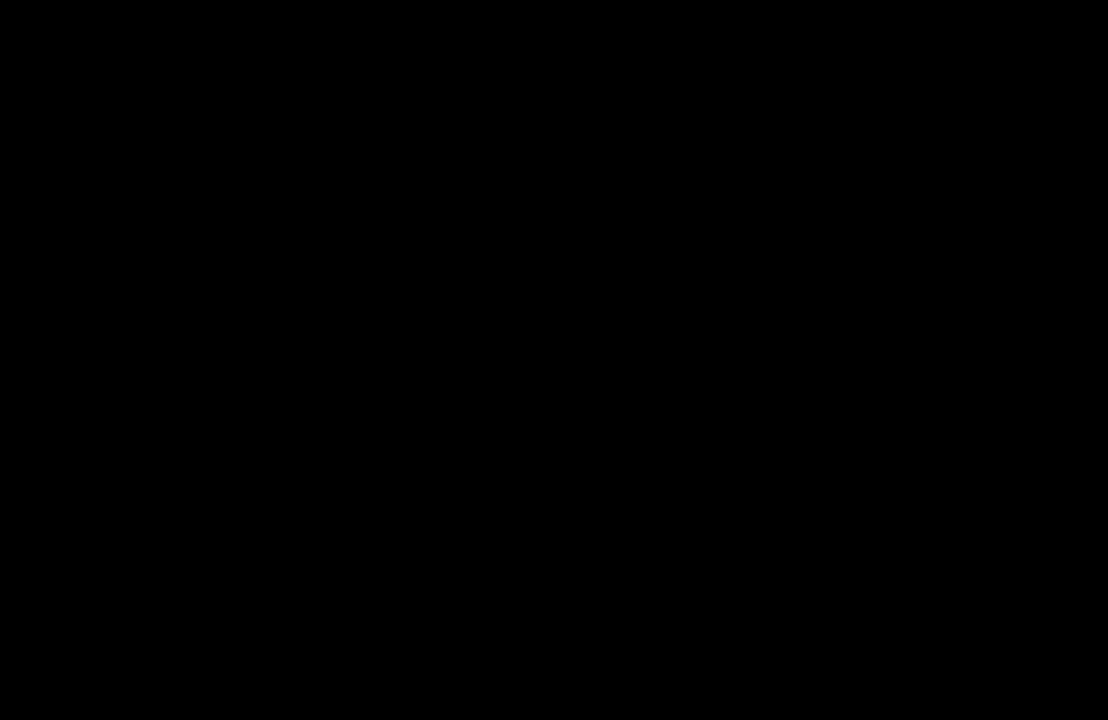